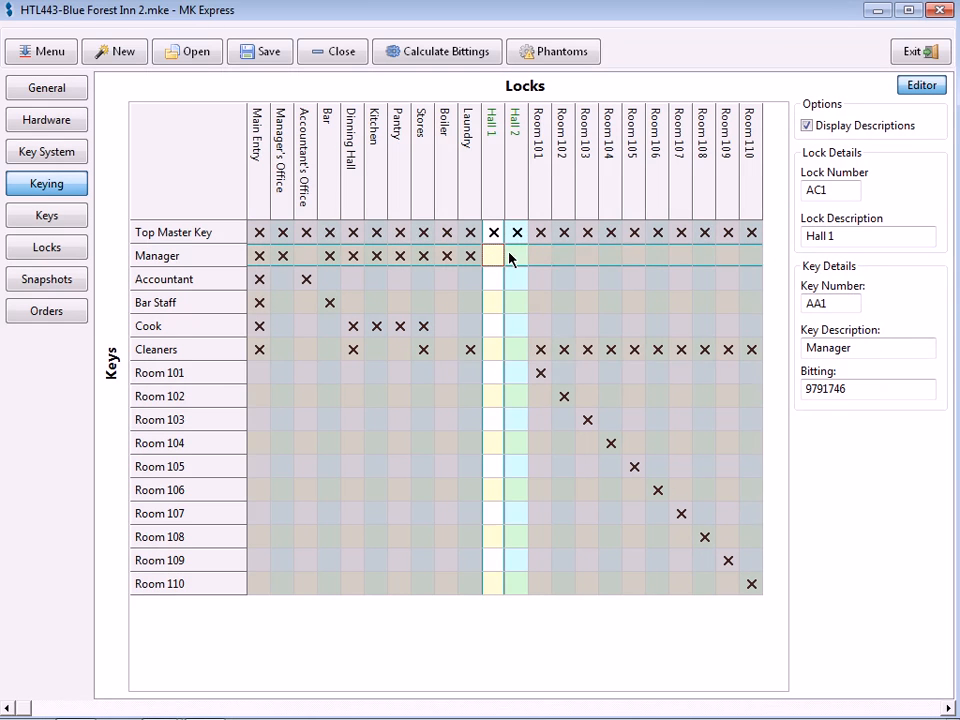
- Give the Manager, Cook and Cleaners keys access to the Hall 1 and Hall 2 locks
mouse_move(495, 327)
mouse_down()
mouse_move(513, 326)
mouse_move(517, 345)
mouse_up()
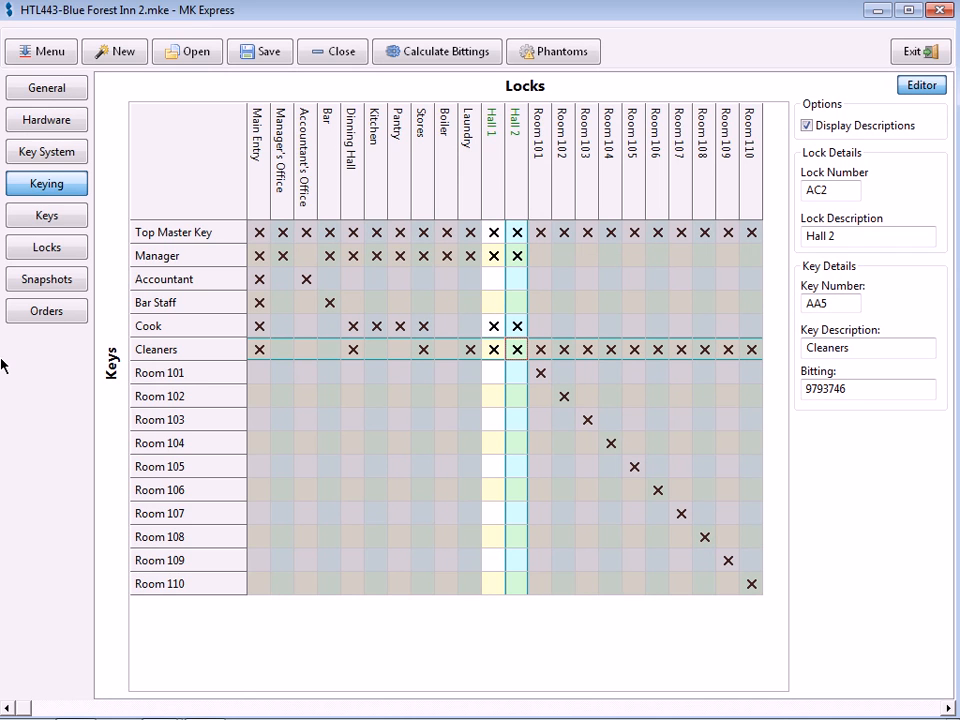
- Insert two consecutive new keys below Cleaners using the key number entry AC1+1
right_click(198, 352)
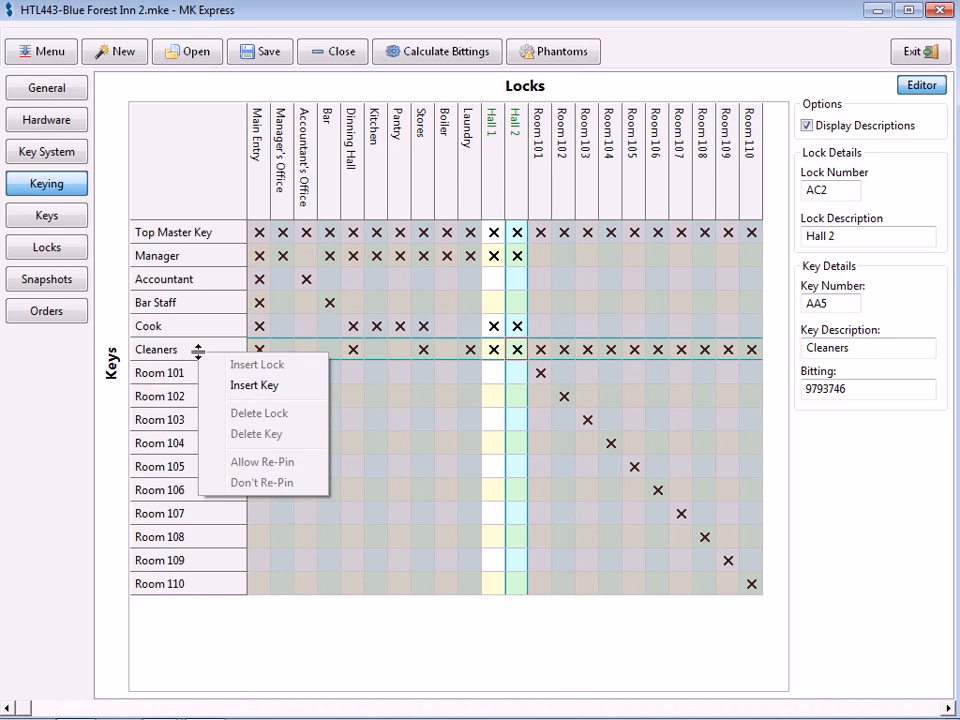
click(236, 386)
text(AC1+1)
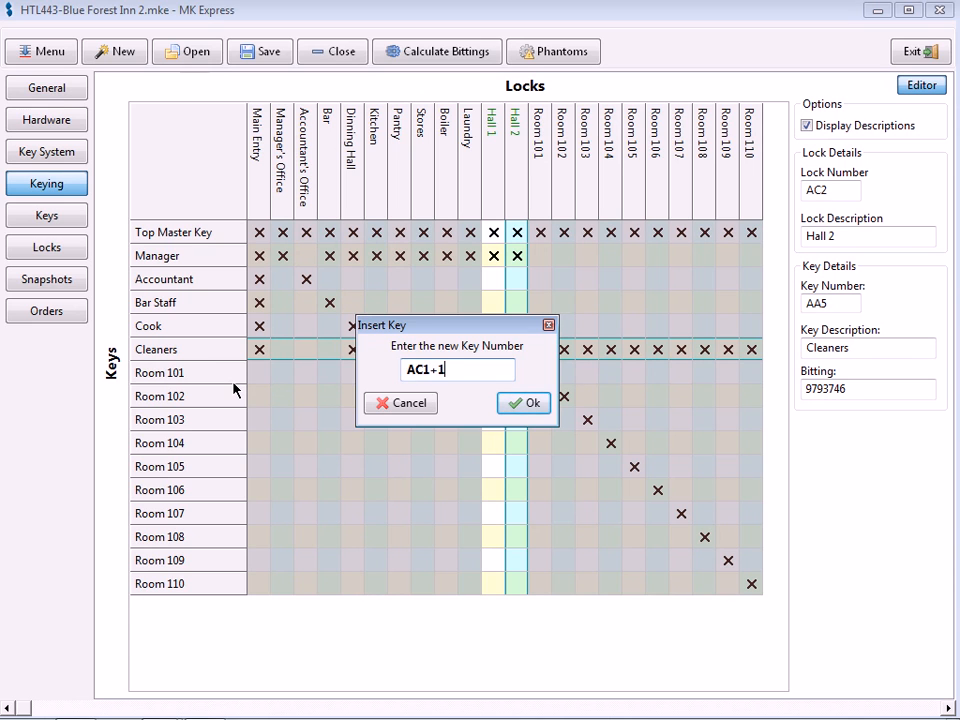
key(Return)
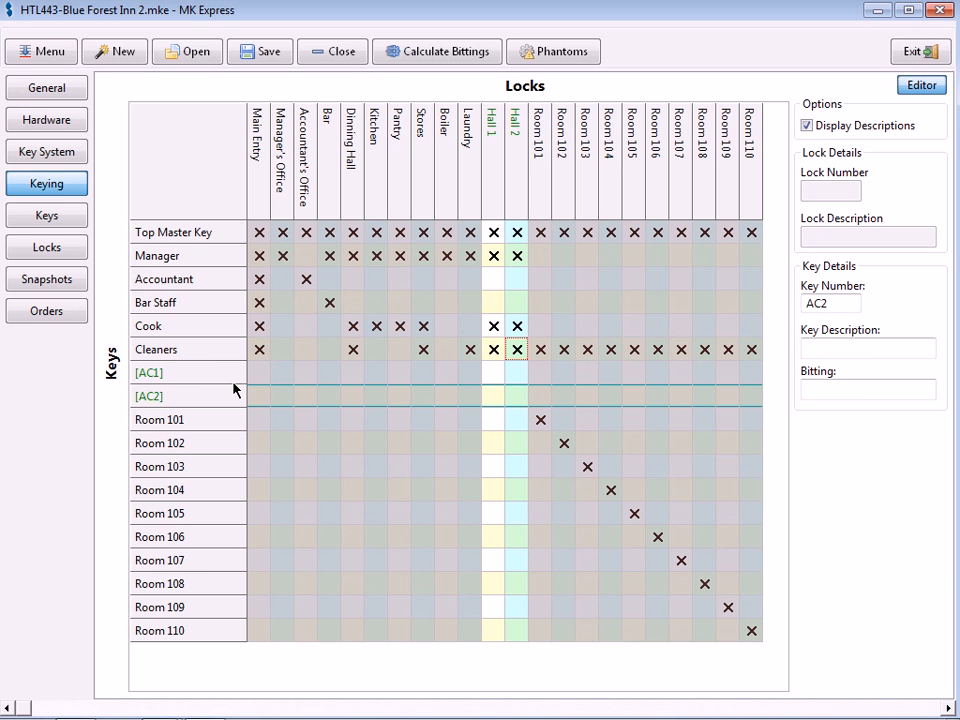
- Describe key AC1 as "Hall 1" and key AC2 as "Hall 2"
click(487, 374)
click(825, 346)
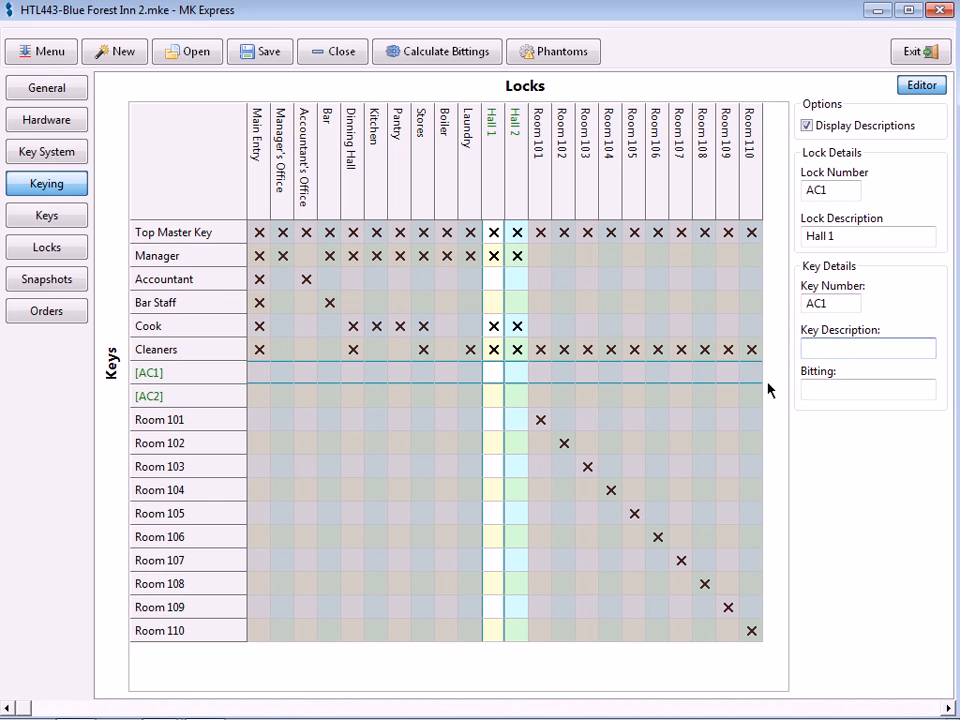
text(Hall 1)
click(513, 397)
click(848, 349)
text(Hall 2)
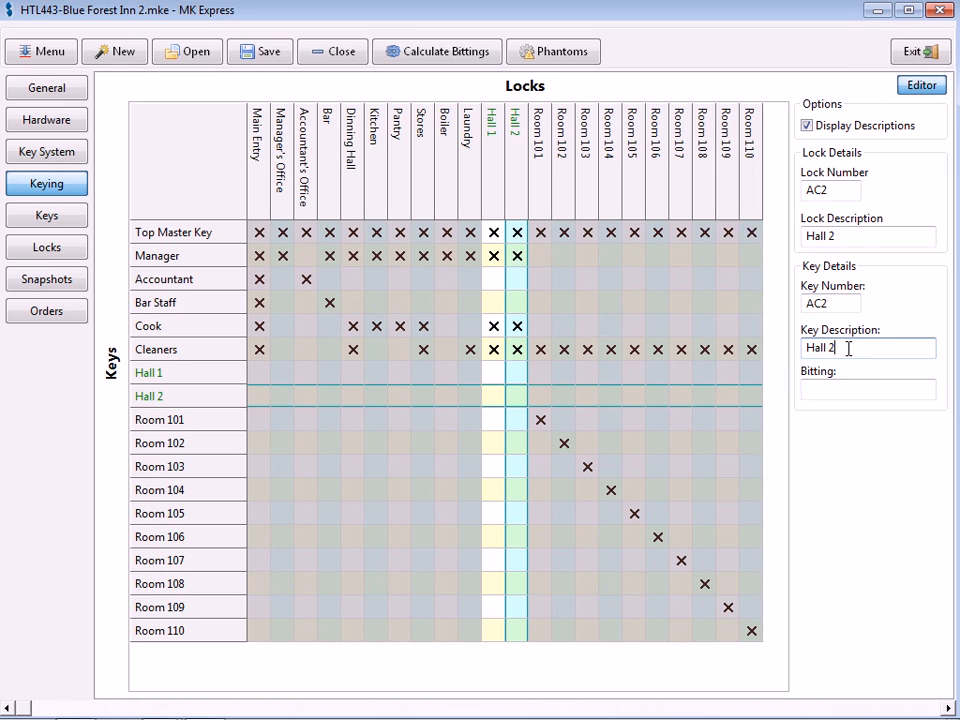
- Let the Hall 1 and Hall 2 keys each operate their matching hall lock, and calculate the bittings
click(491, 372)
click(516, 396)
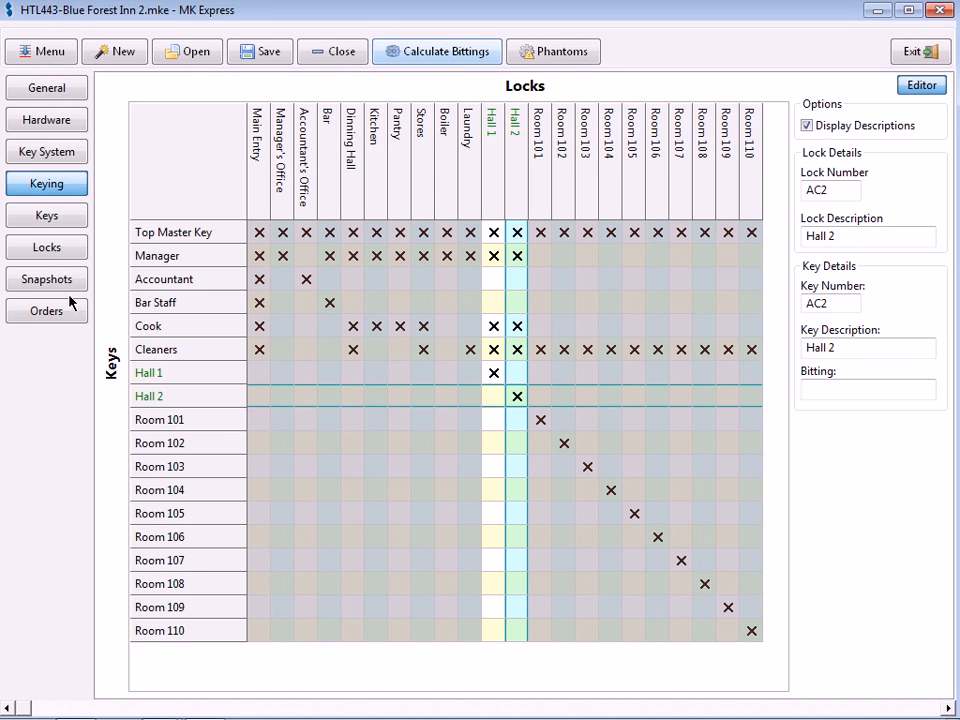
- Check the bittings of the Hall 1 and Hall 2 keys and the pinning of the Hall 1 and Hall 2 locks
click(73, 219)
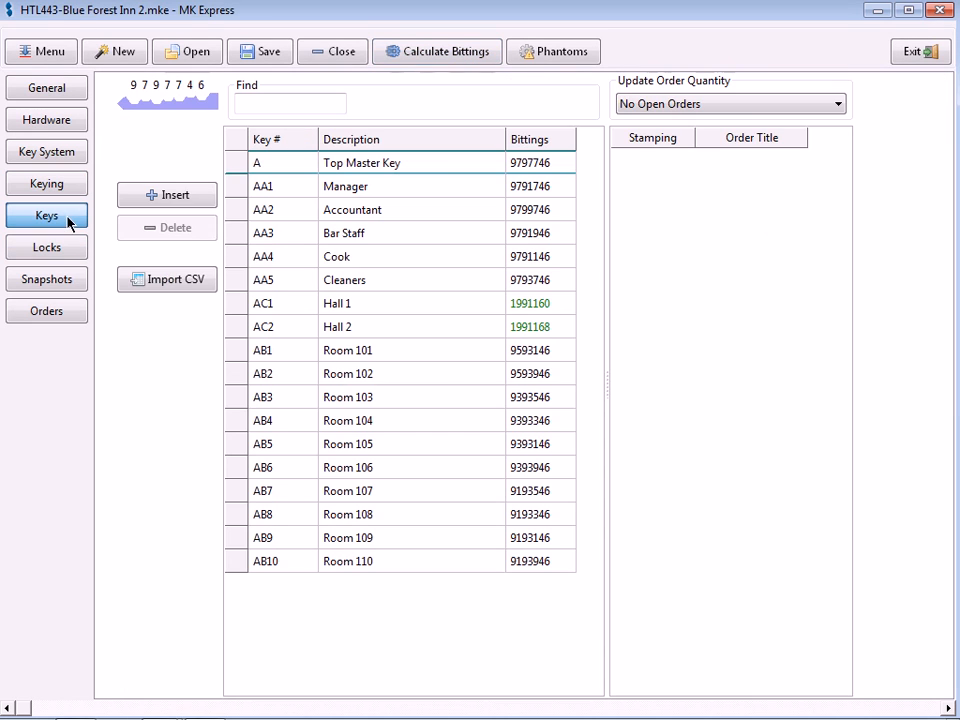
click(397, 305)
click(397, 328)
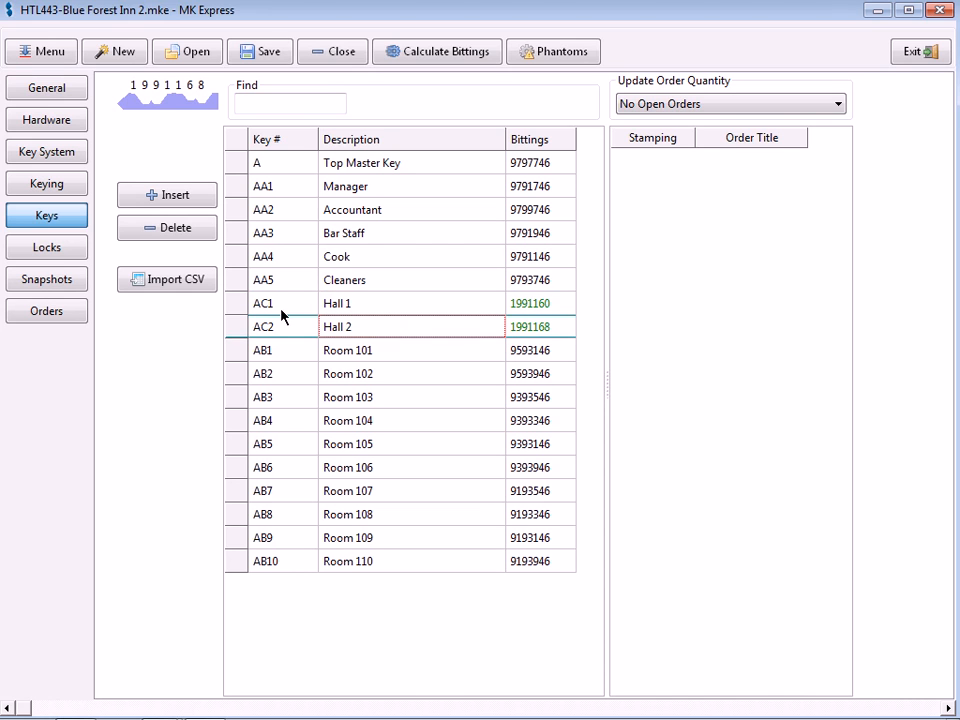
click(58, 250)
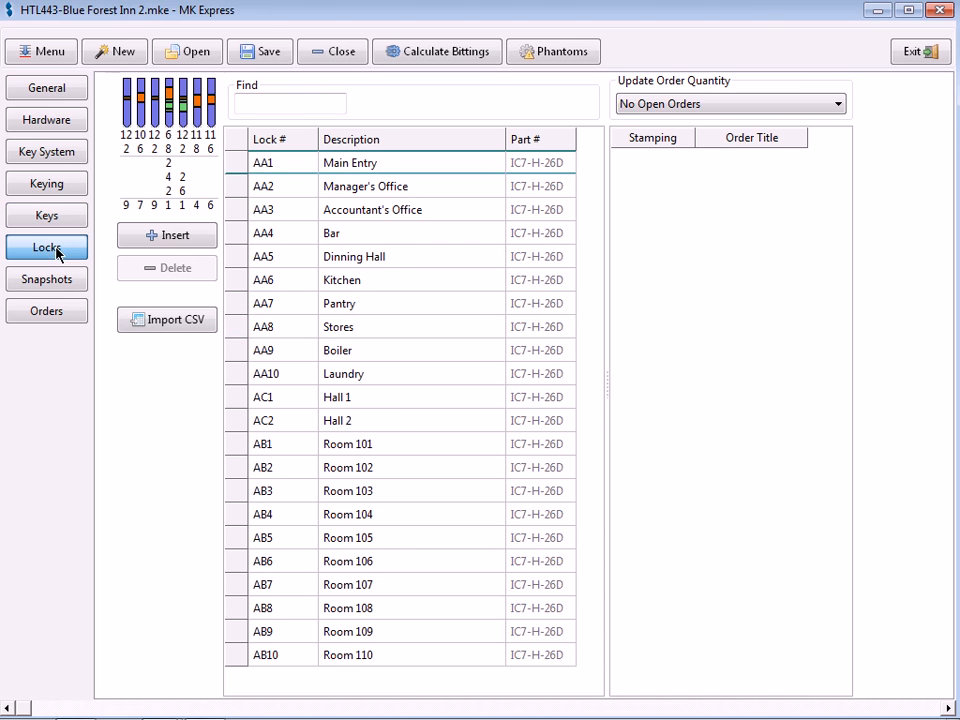
click(375, 408)
click(380, 428)
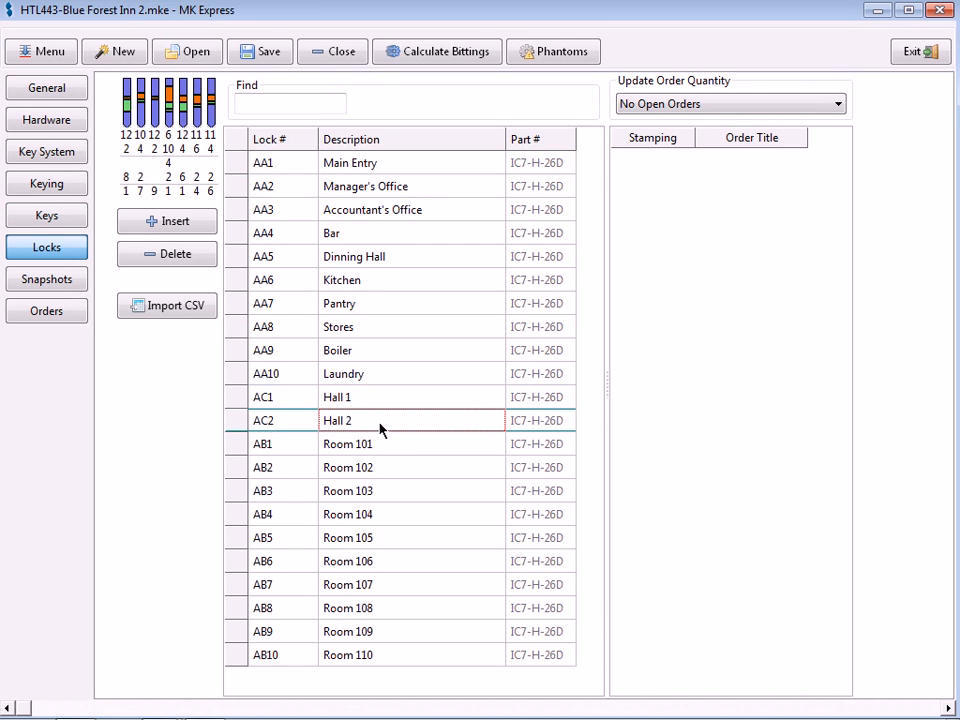
- Create a system snapshot with the note "Added two function halls" and view its keys and locks
click(82, 281)
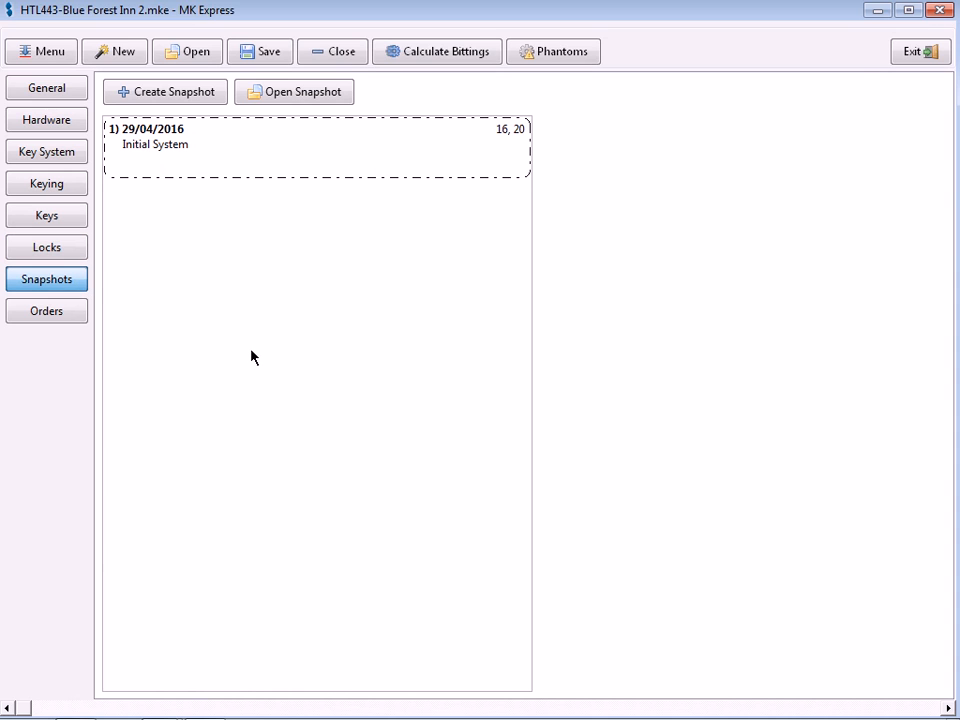
click(191, 98)
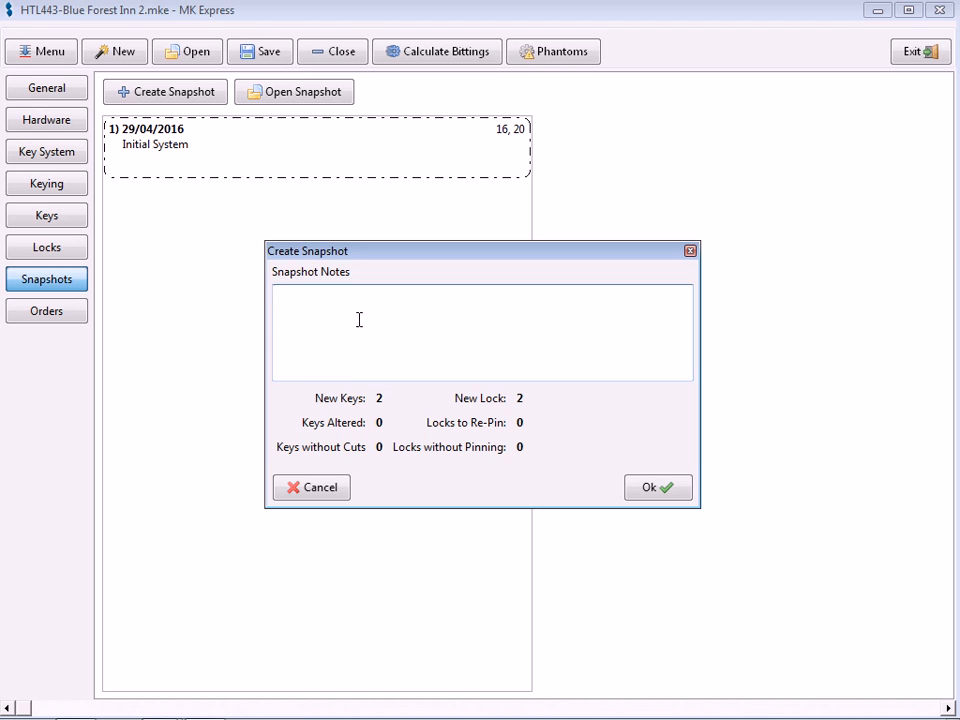
text(Added two function halls)
click(655, 486)
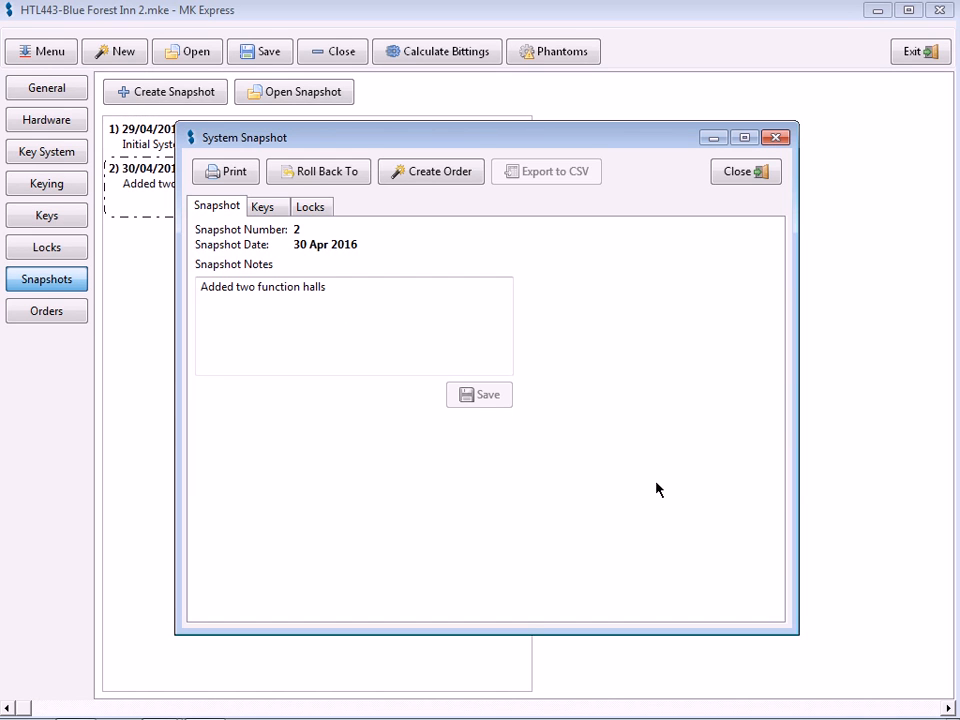
click(276, 206)
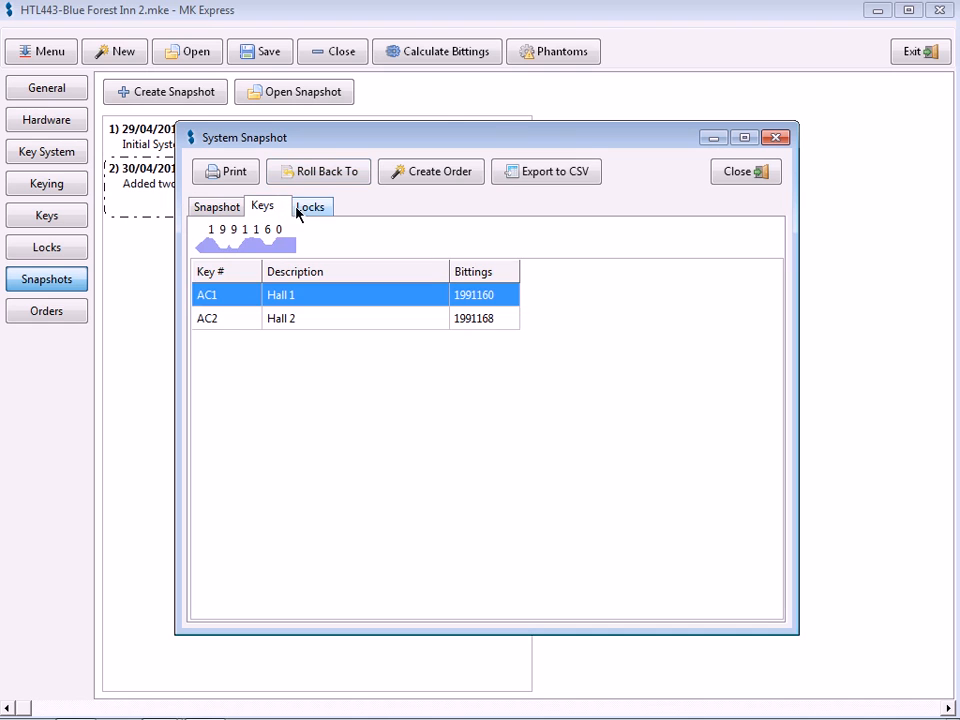
click(312, 207)
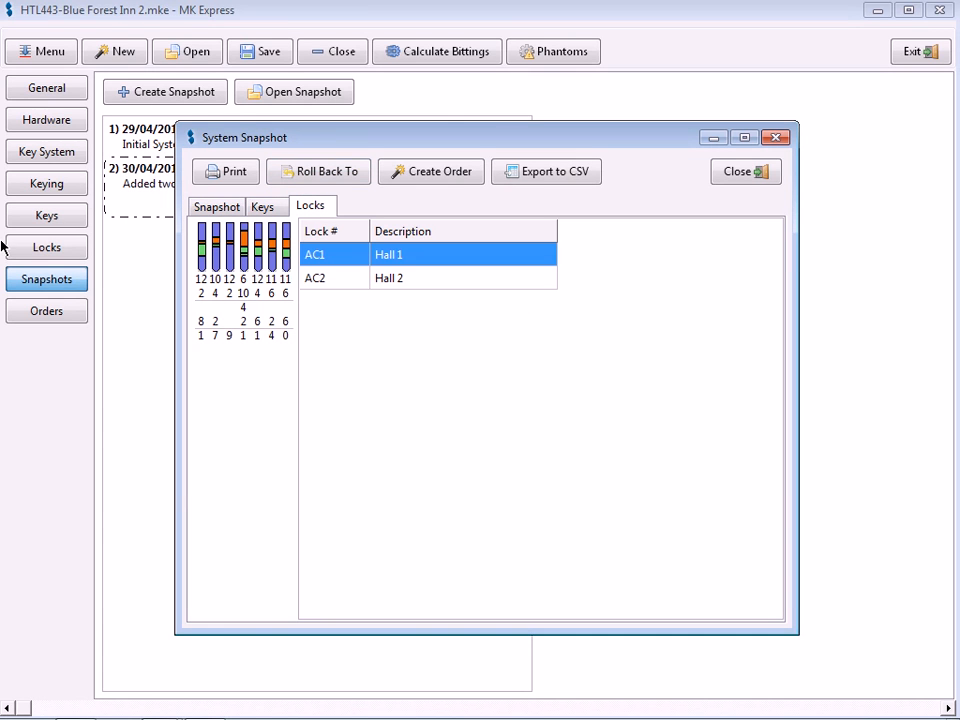
- Create an order from the snapshot and set the quantity of keys AC1 and AC2 to 3 each
click(419, 178)
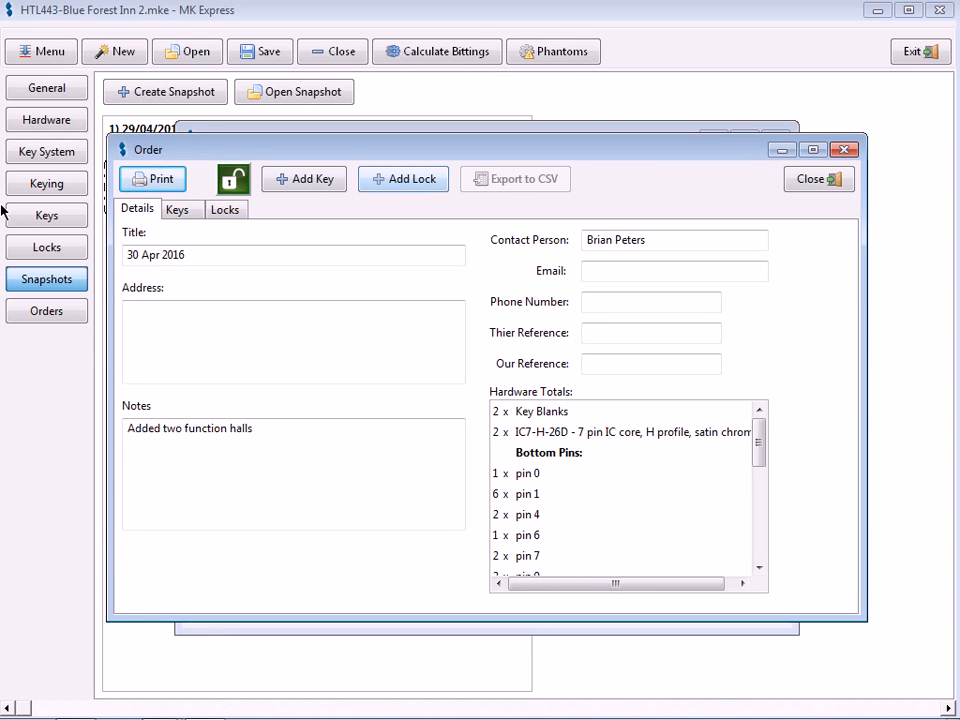
click(188, 210)
click(481, 300)
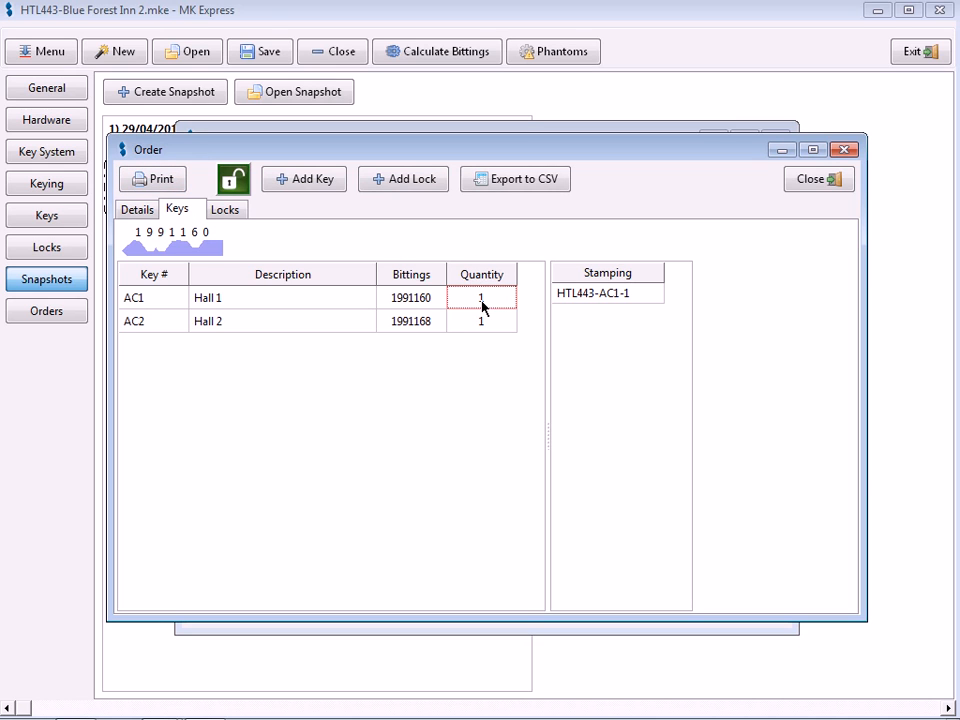
text(3)
click(484, 319)
text(3)
- Change the first stamping of the Hall 1 key in the order to H1-A
click(492, 301)
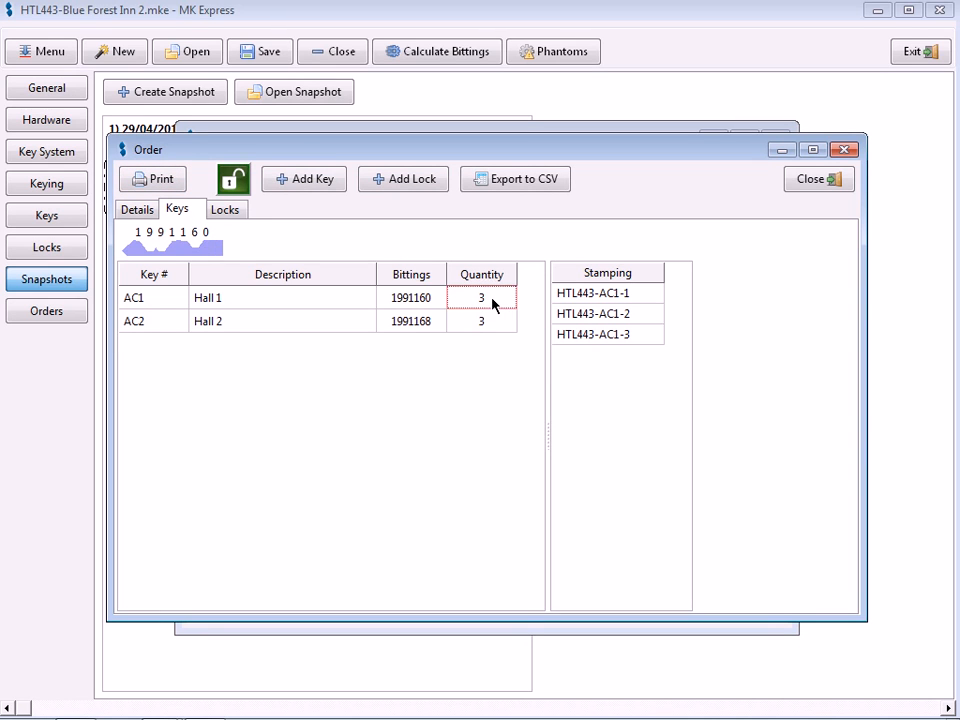
double_click(587, 292)
text(91)
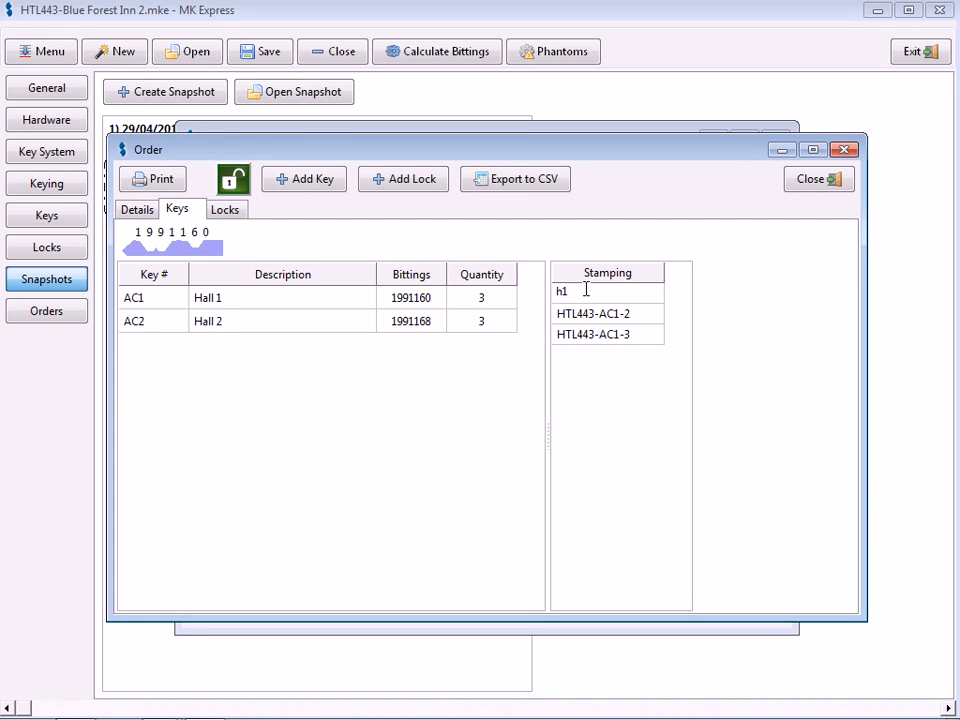
key(BackSpace)
key(BackSpace)
text(H1)
text(-)
text(A)
key(Return)
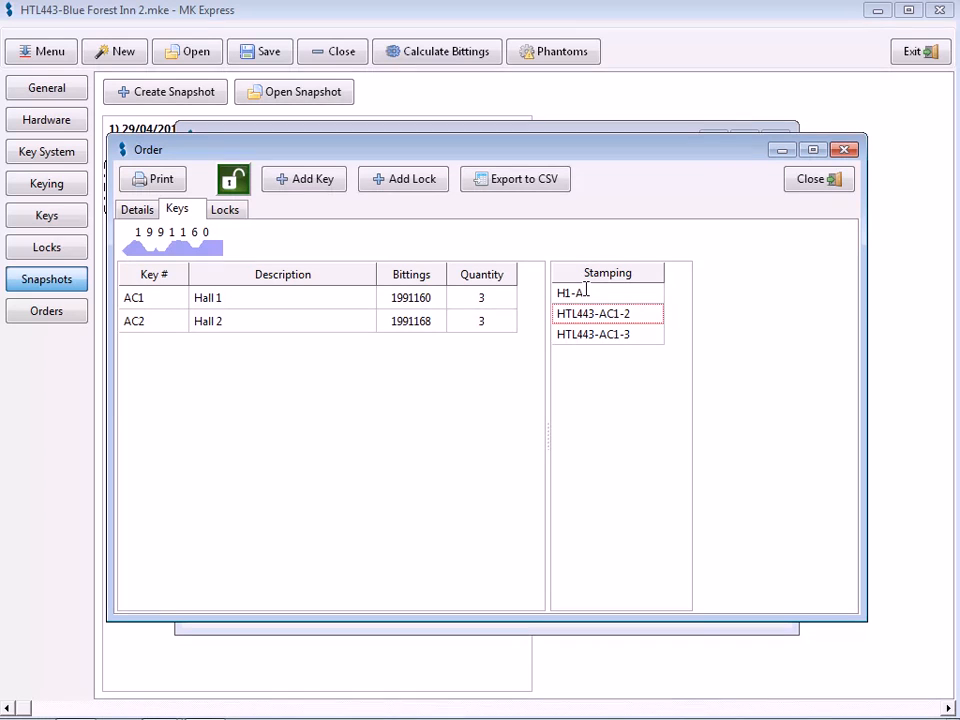
- Set the order quantity of the Hall 1 and Hall 2 locks to 2 each
click(227, 212)
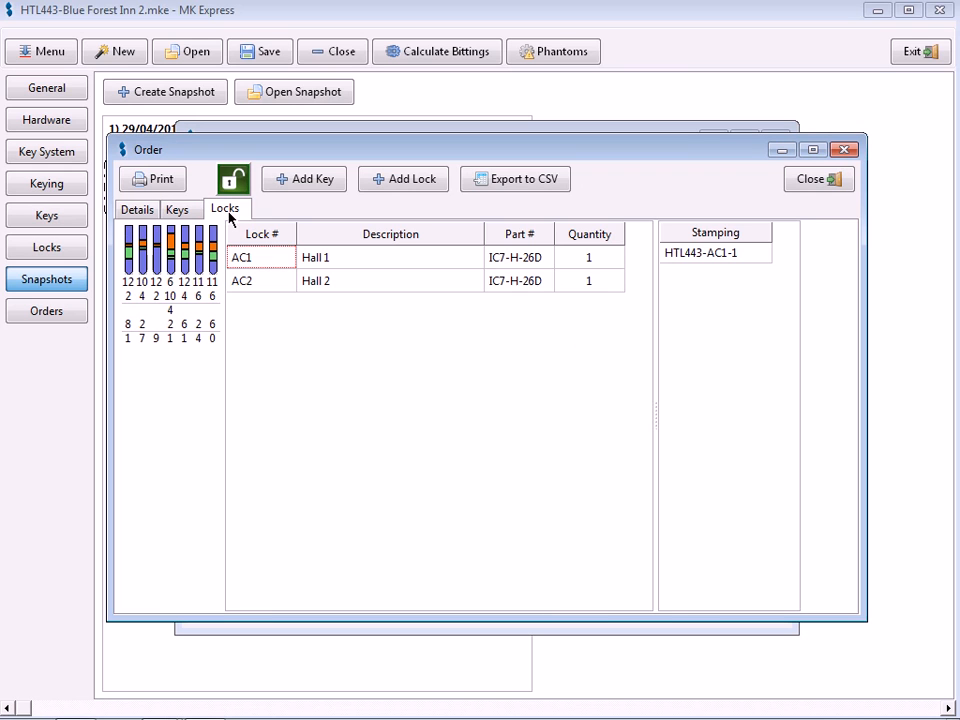
click(580, 262)
text(2)
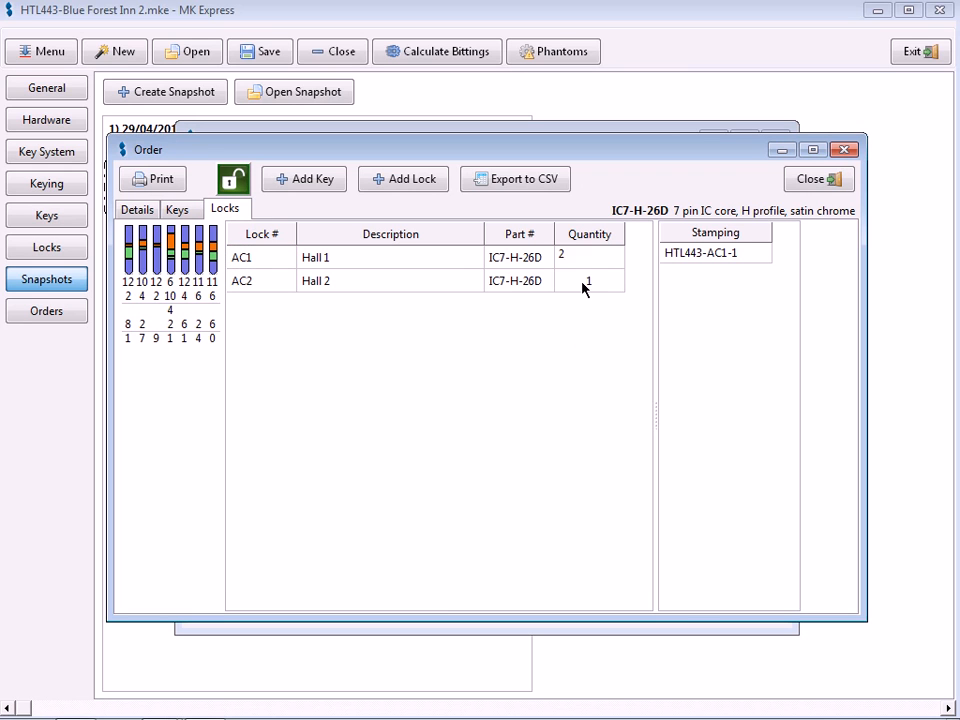
click(582, 283)
text(2)
click(576, 262)
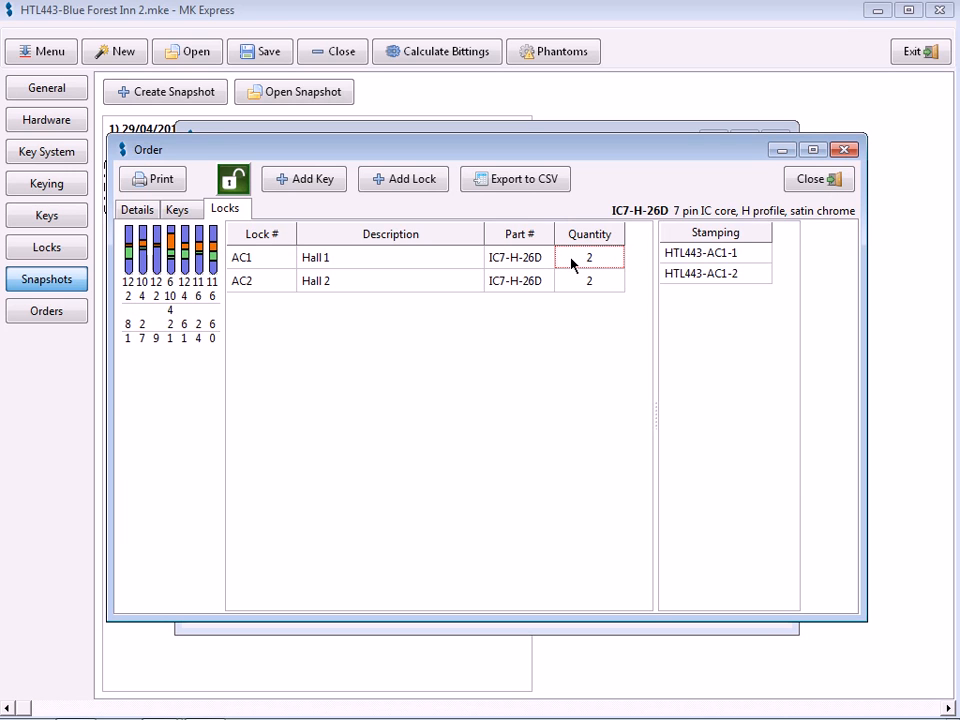
- Examine the order's hardware totals down to the driver pins and read through the printed order report in XPS Viewer
click(137, 209)
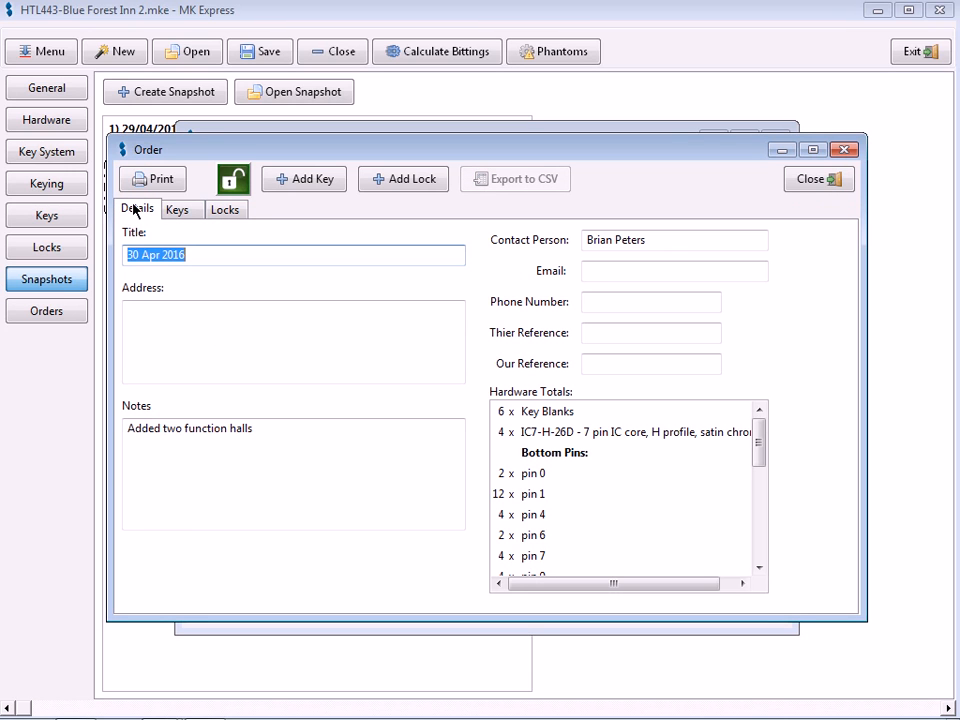
click(500, 412)
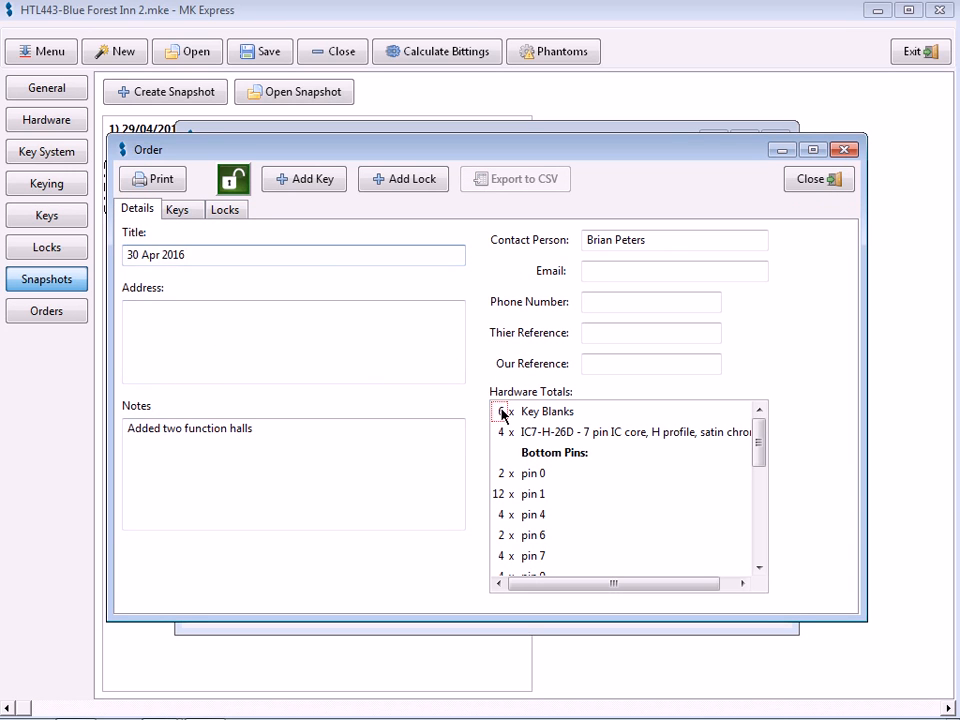
key(Down)
key(Down)
key(Down)
key(Down)
key(Down)
key(Down)
key(Down)
key(Down)
key(Down)
key(Down)
key(Down)
key(Down)
key(Down)
key(Down)
key(Down)
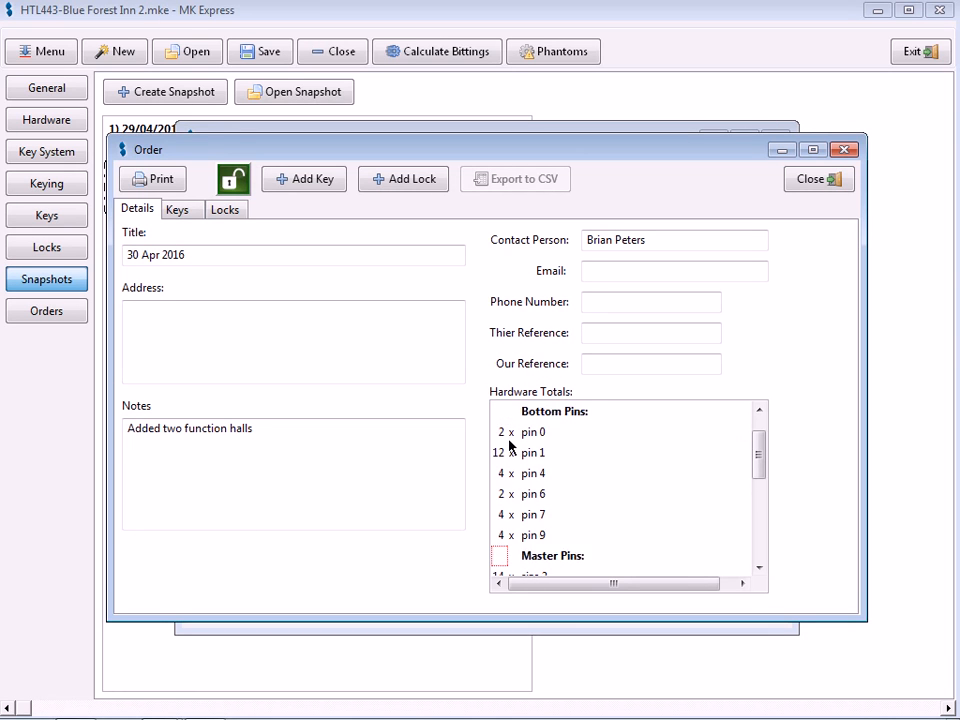
key(Down)
key(Down)
key(Down)
key(Down)
key(Down)
key(Down)
key(Down)
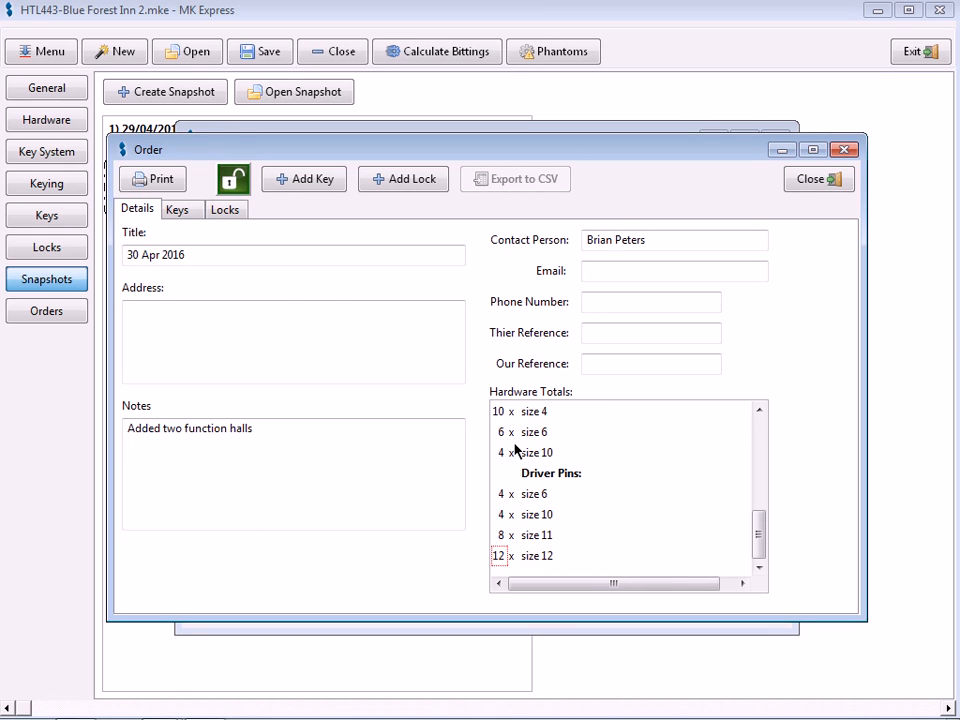
key(Page_Up)
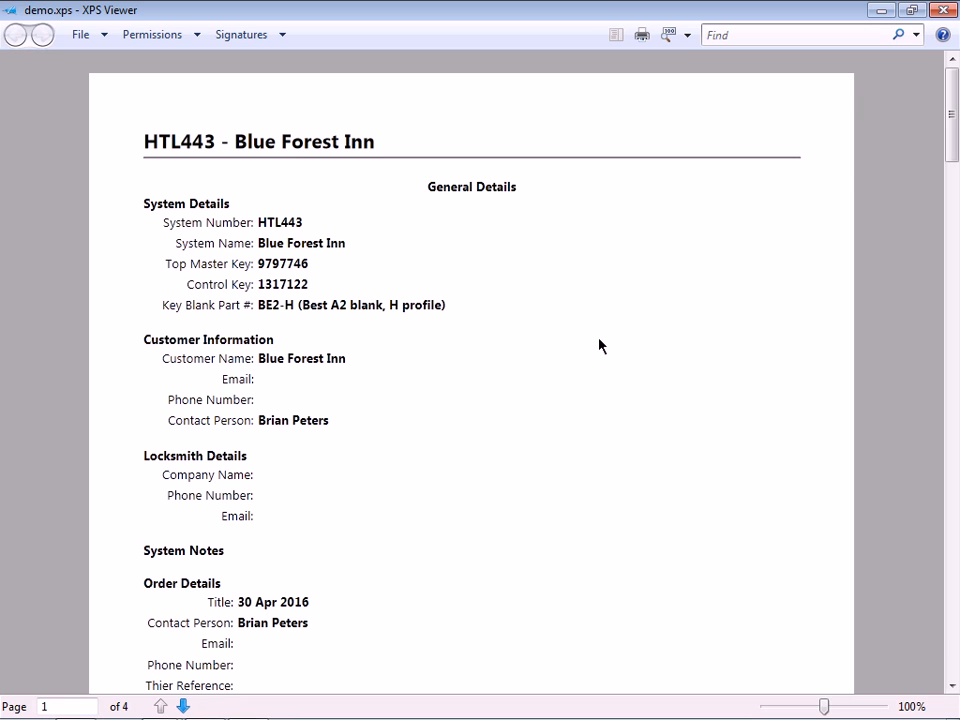
drag(949, 90, 871, 556)
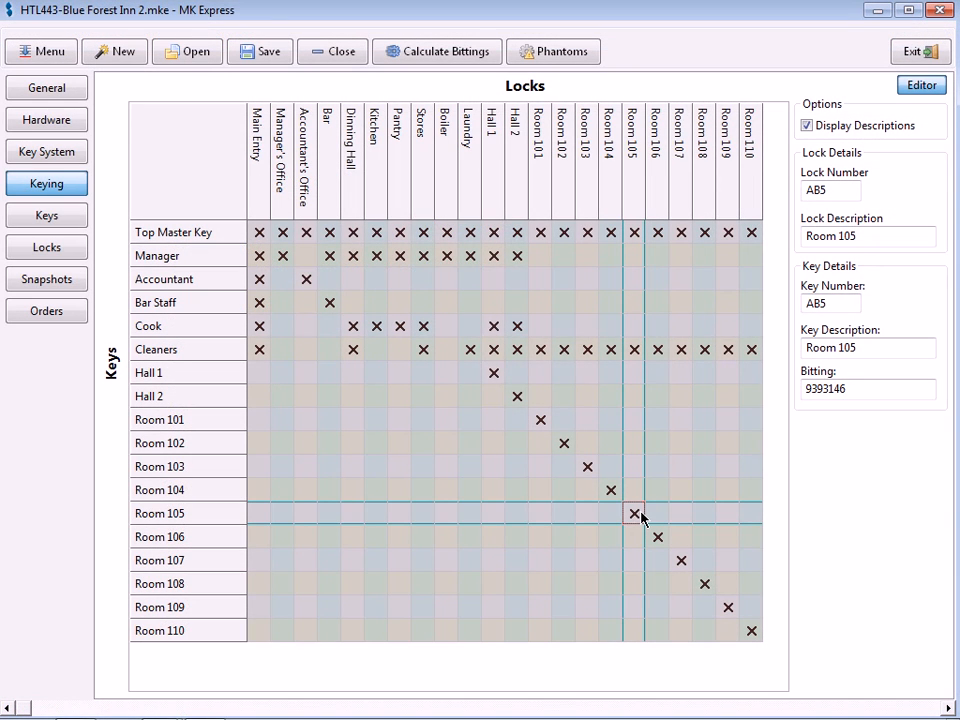
- Change the description of key AB5 to "LOST Room 105"
click(805, 345)
text(LOST)
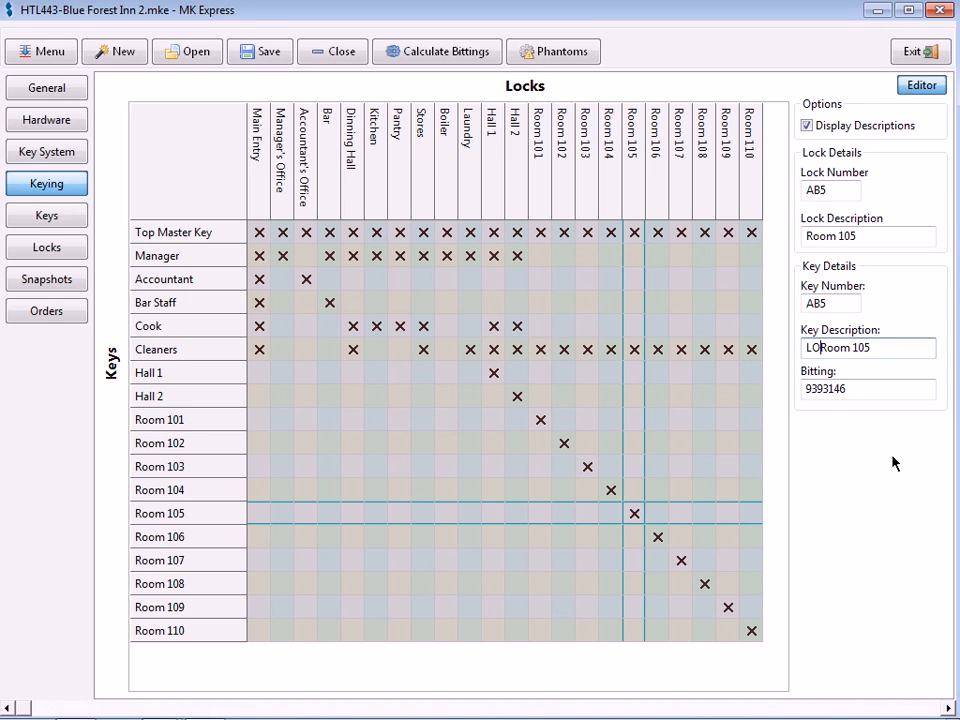
key(Return)
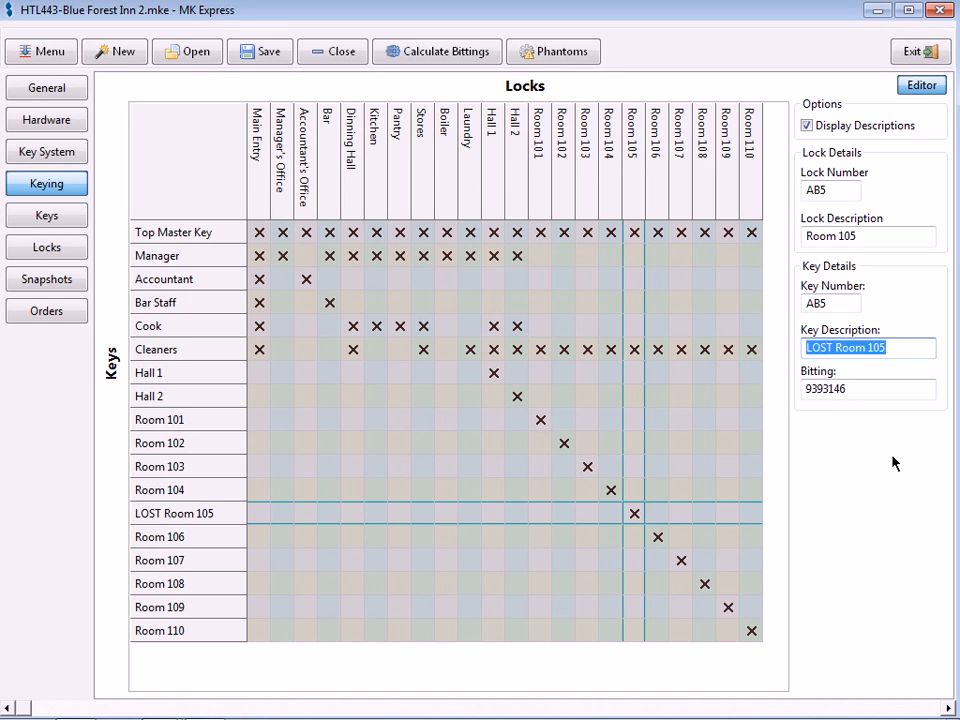
- Insert a new key numbered AB11 directly after the LOST Room 105 key and describe it as "Room 105"
click(634, 514)
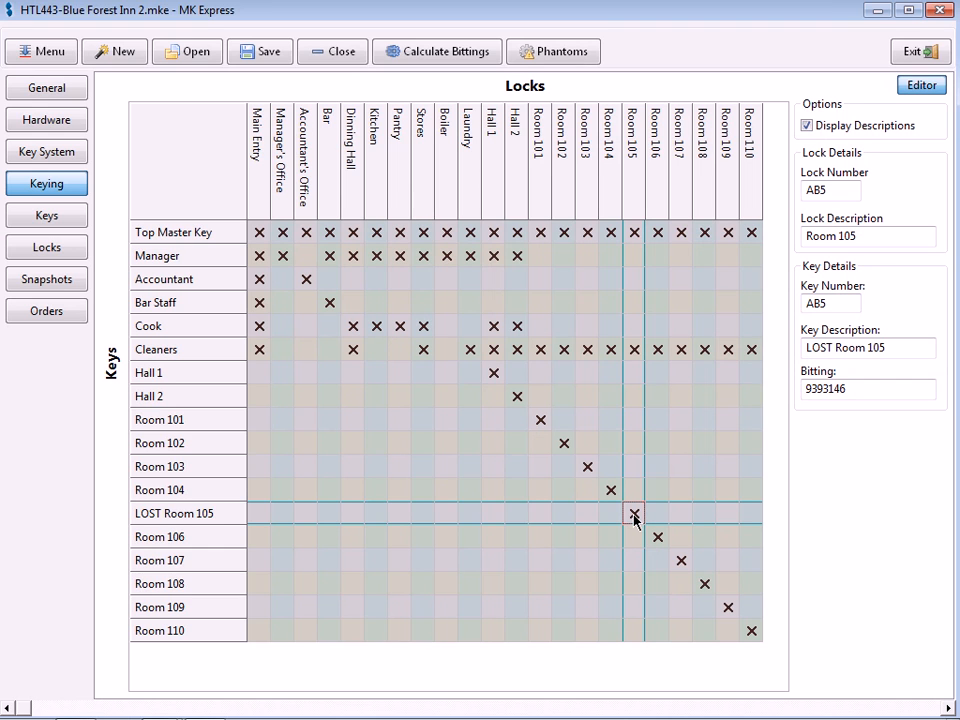
right_click(194, 510)
click(234, 544)
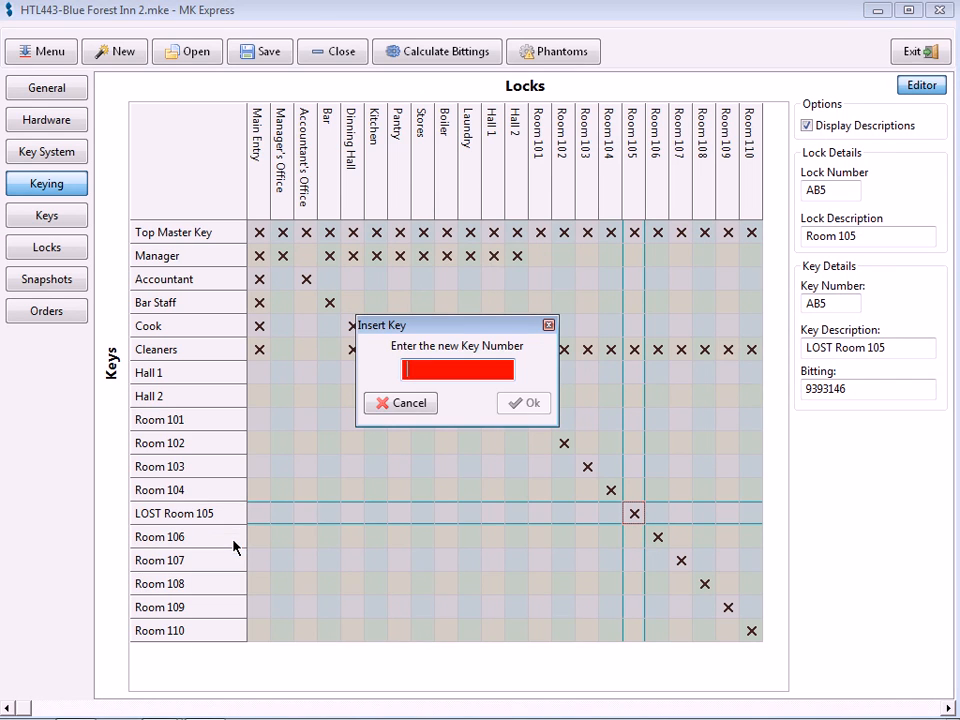
text(AB11)
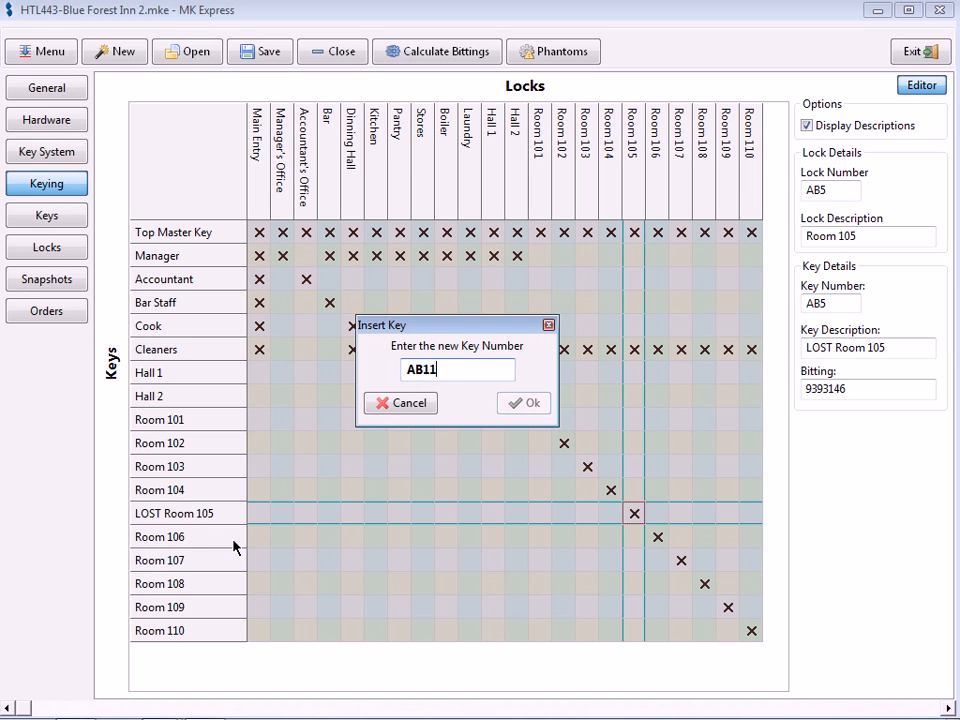
click(521, 403)
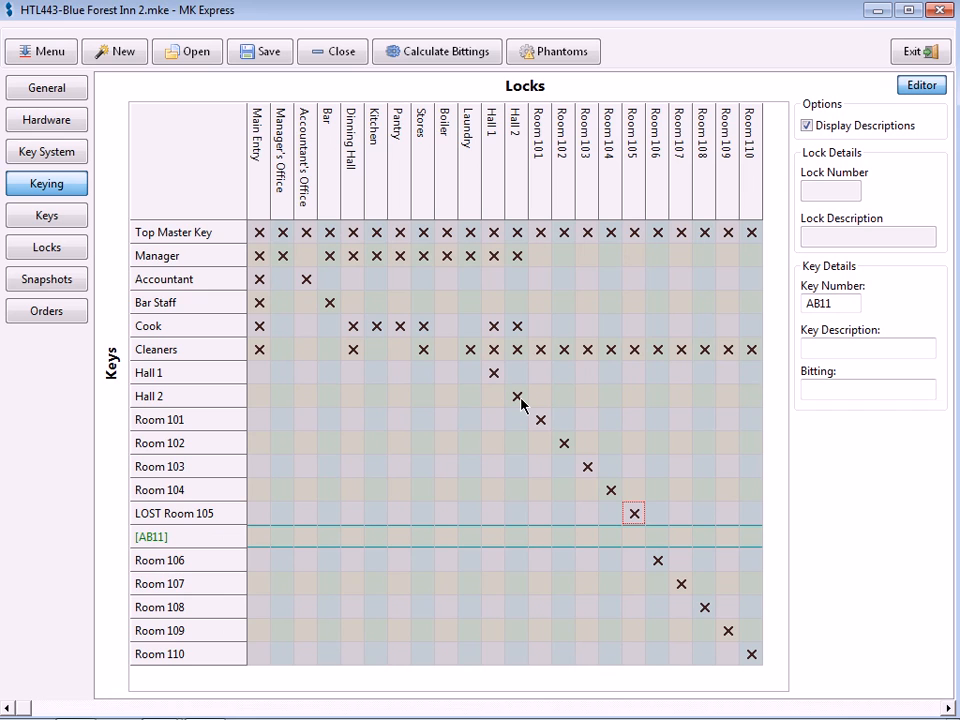
click(858, 347)
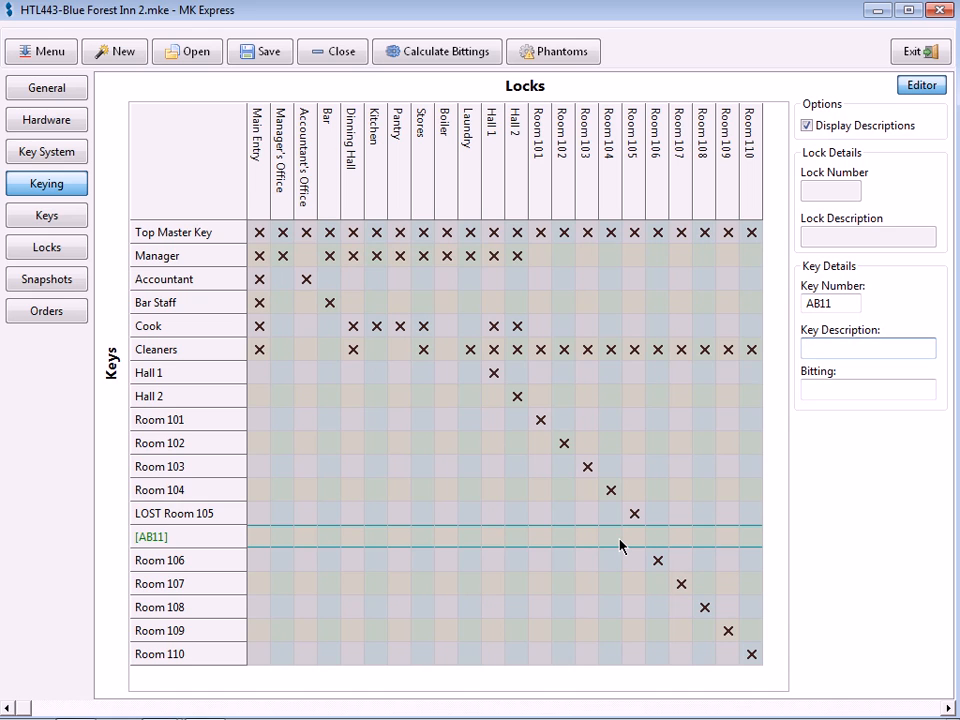
text(Room 105)
key(Return)
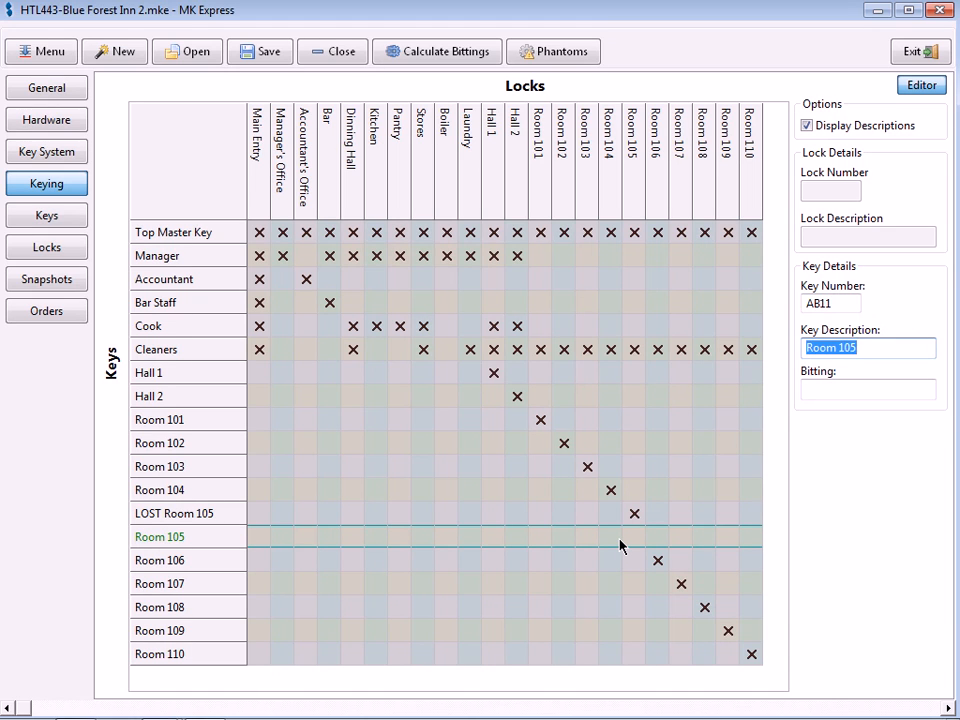
- Allow re-pinning of the Room 105 lock and switch its keying from the LOST Room 105 key to key AB11
click(629, 541)
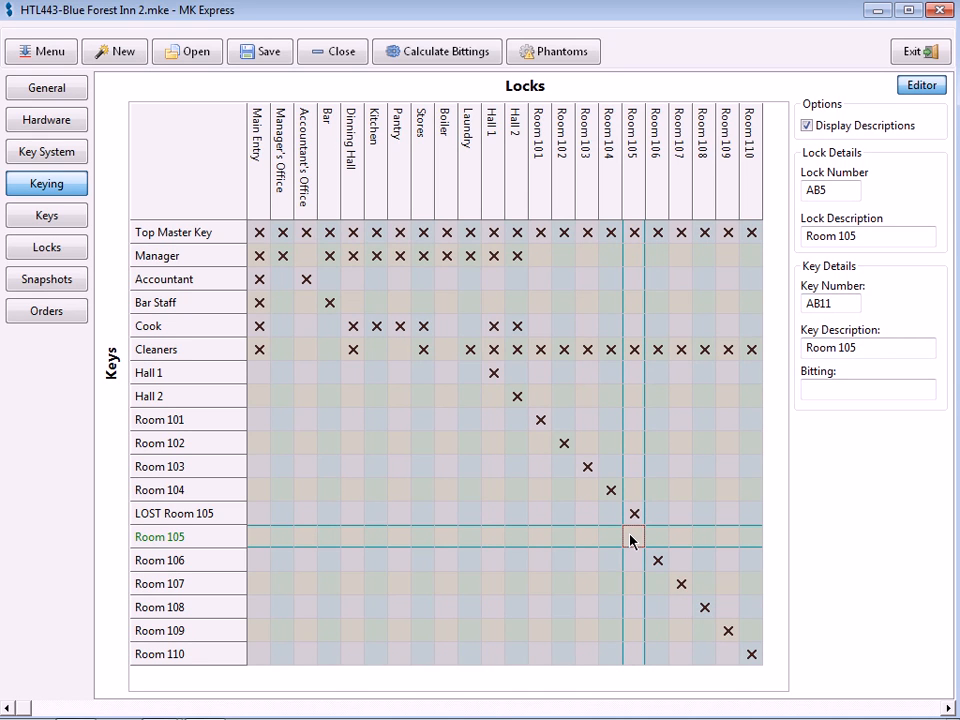
right_click(630, 538)
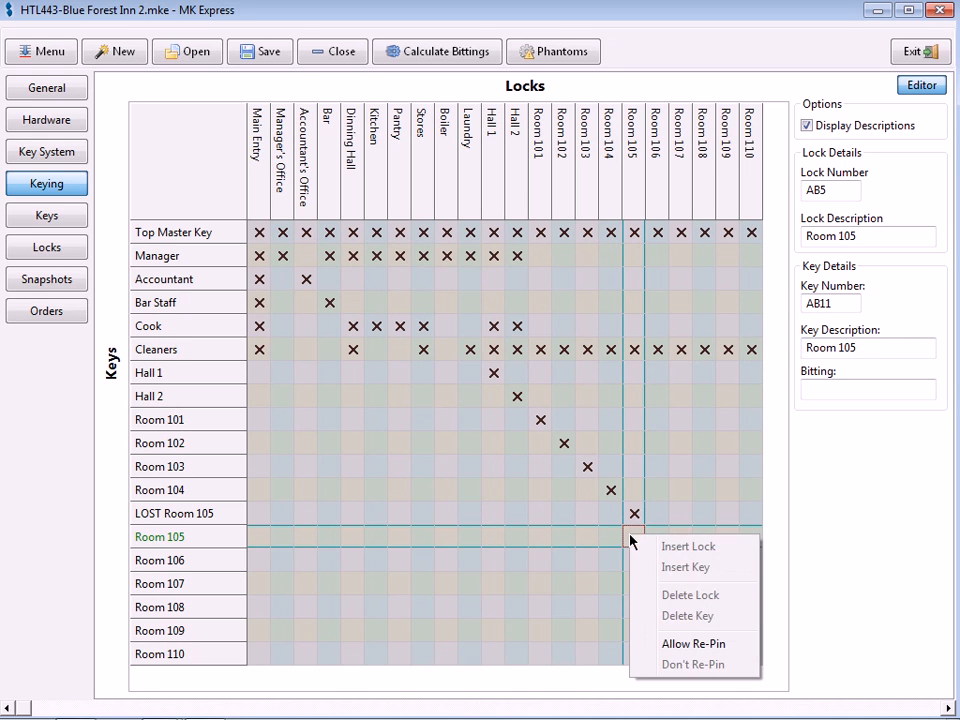
click(695, 646)
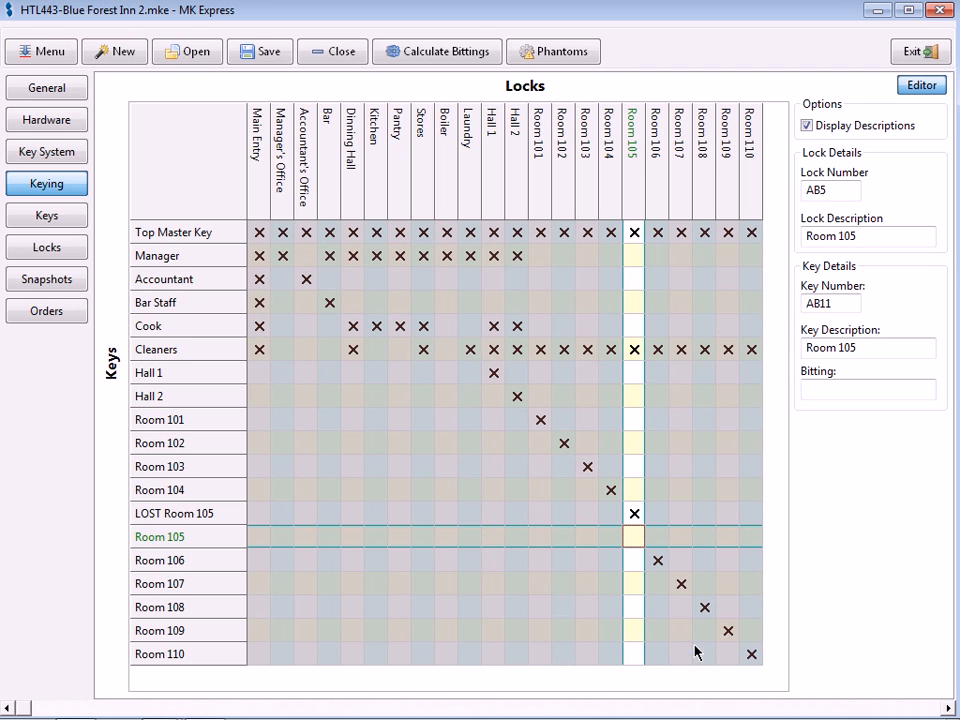
double_click(632, 539)
double_click(634, 516)
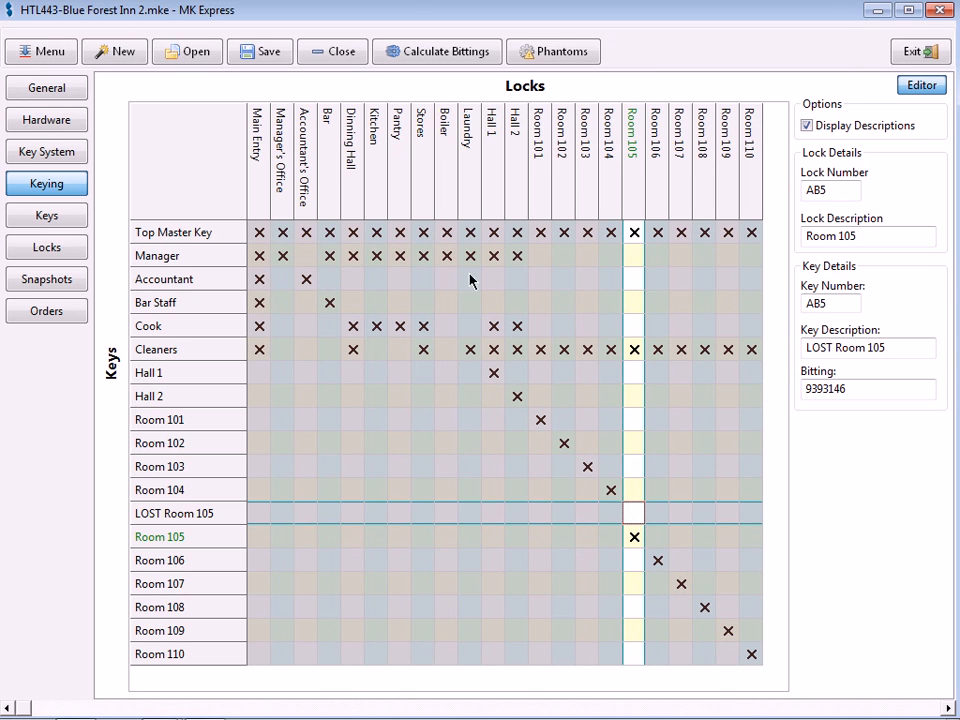
- Calculate the system's bittings and compare the pinning of the Room 105 lock with that of Room 104
click(423, 52)
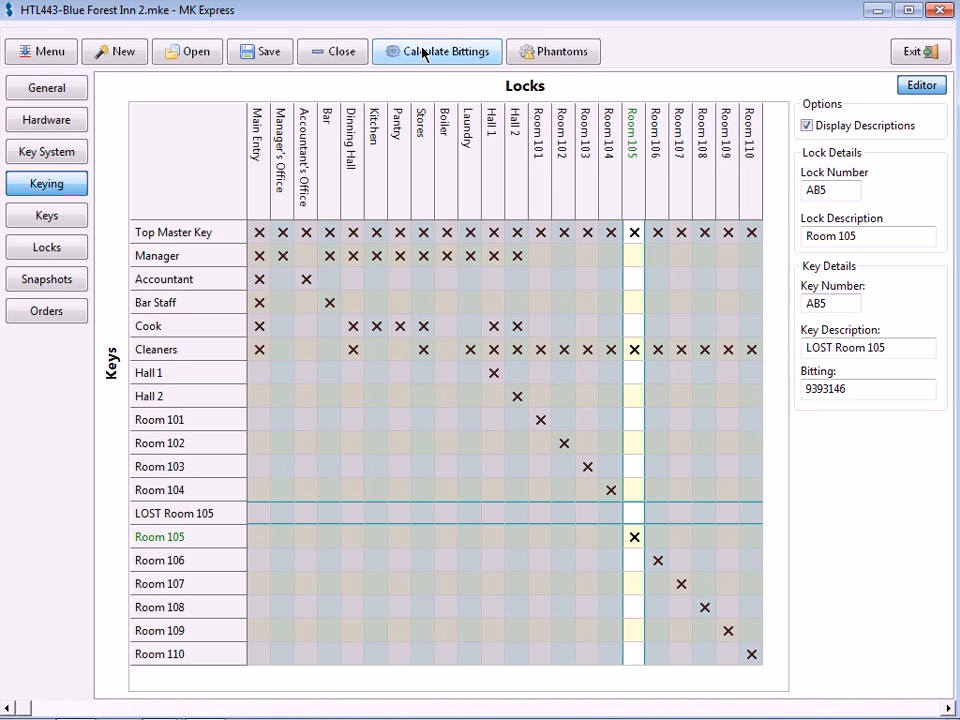
click(60, 255)
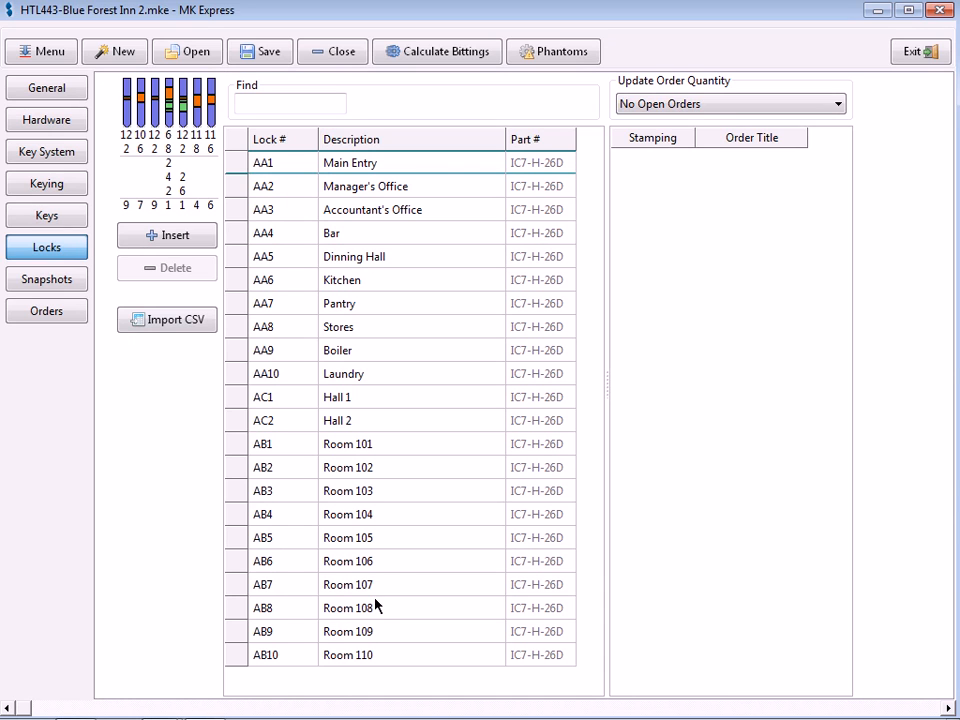
click(390, 541)
key(Up)
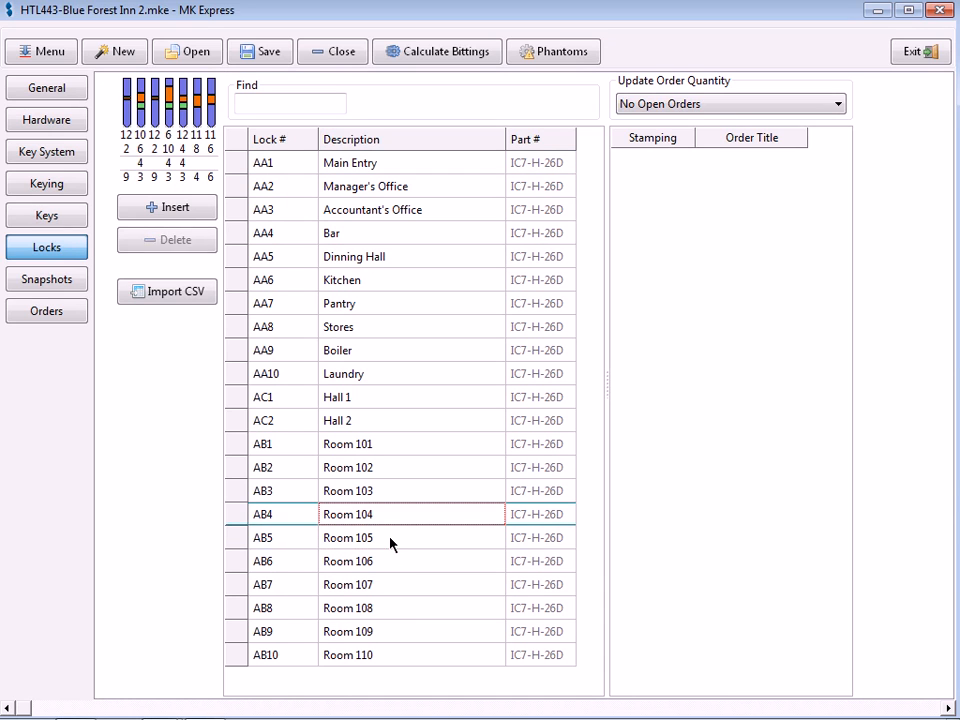
key(Down)
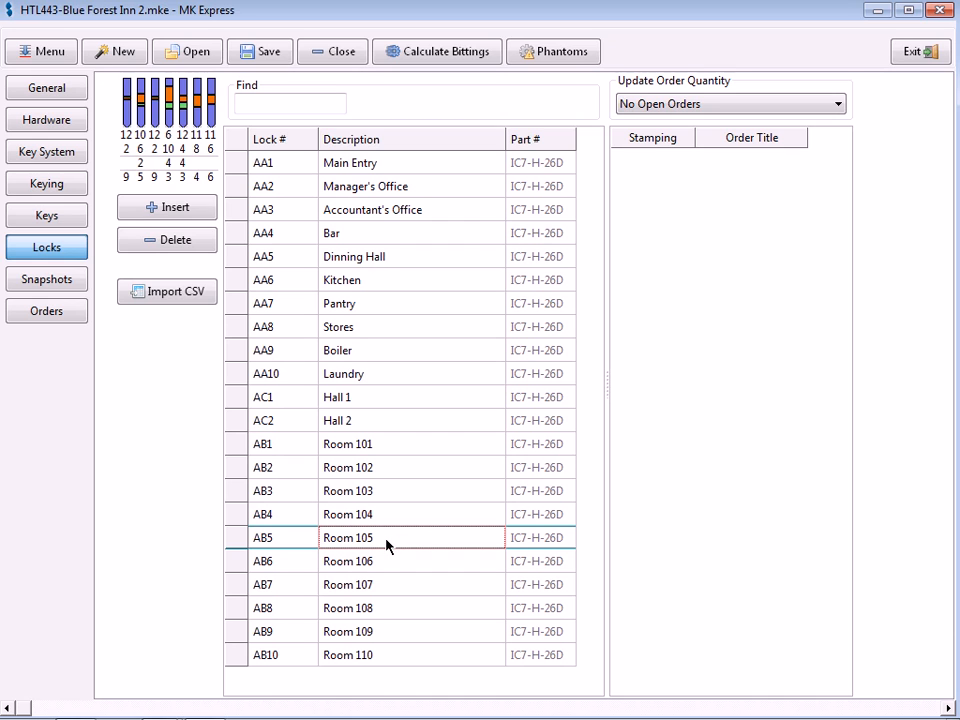
- Move the LOST Room 105 key AB5 to the end of the key list, after Room 110
click(28, 225)
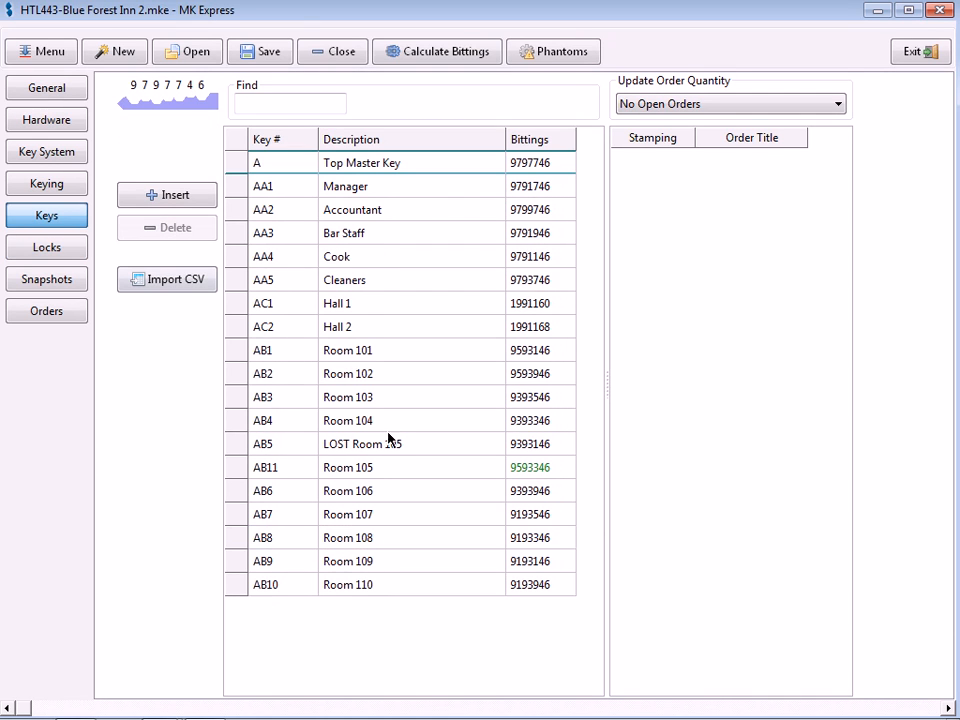
drag(250, 444, 239, 594)
click(422, 443)
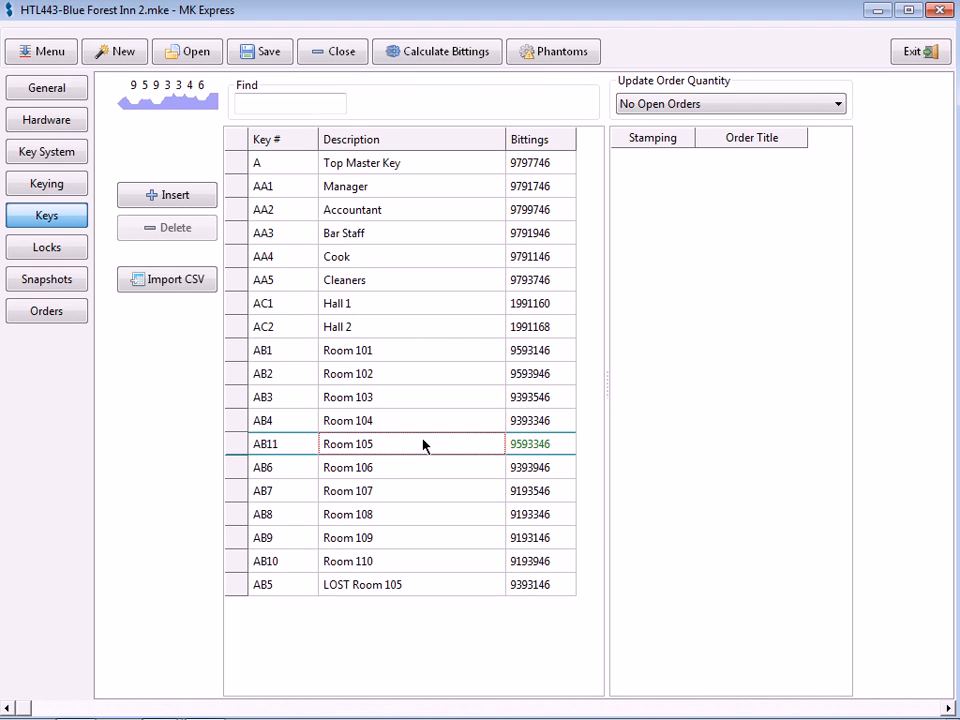
- Create a snapshot with the notes "Lost key for room 105" and review the keys and locks it contains
click(58, 285)
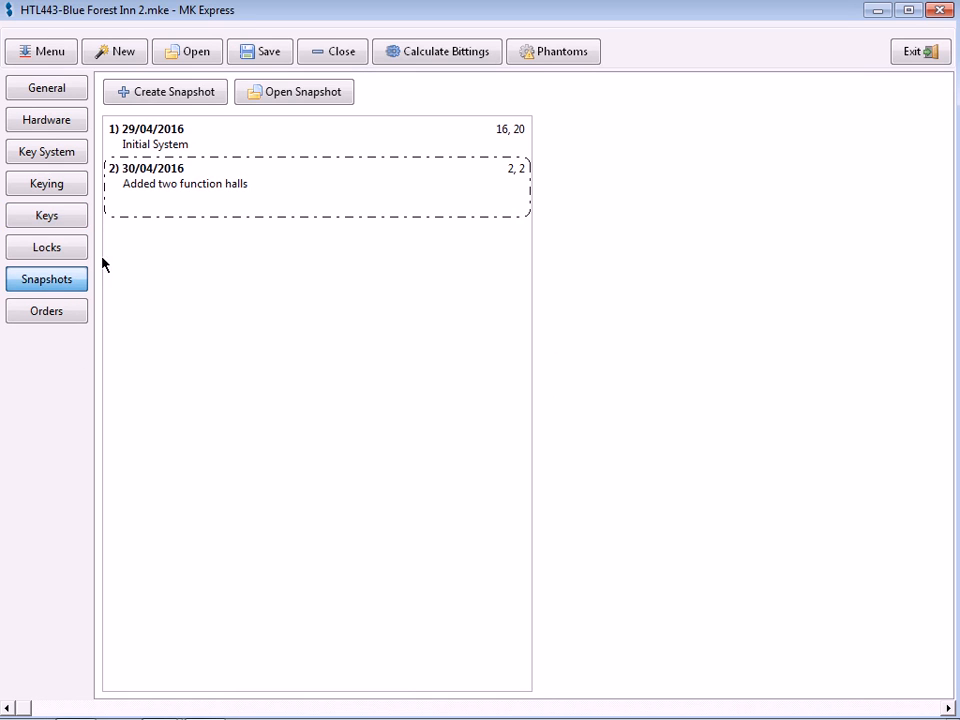
click(206, 102)
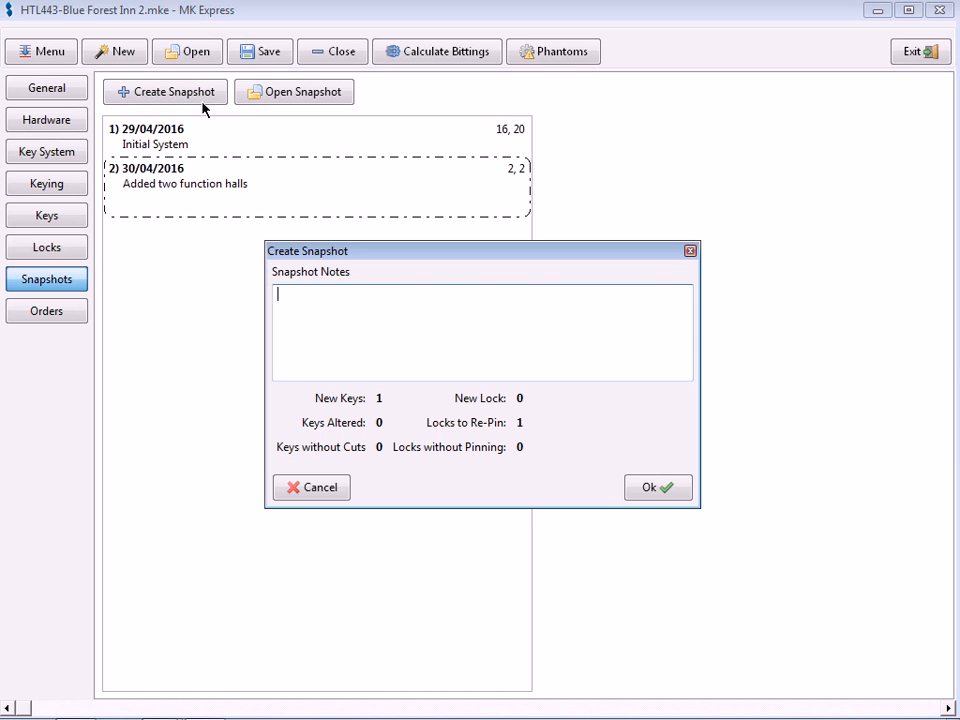
text(Los)
key(Right)
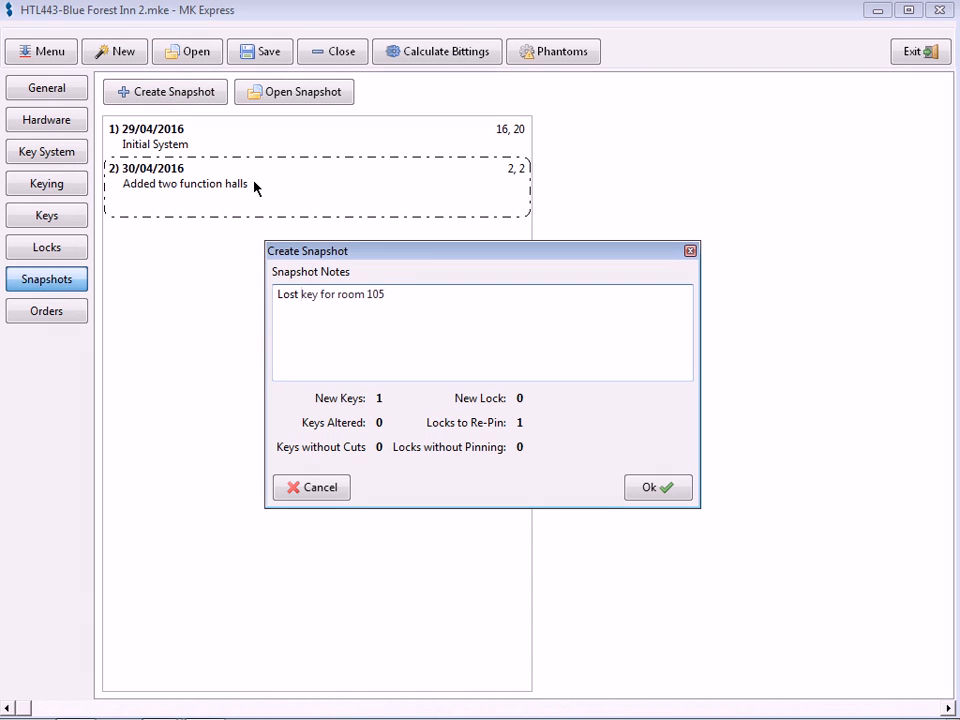
click(671, 488)
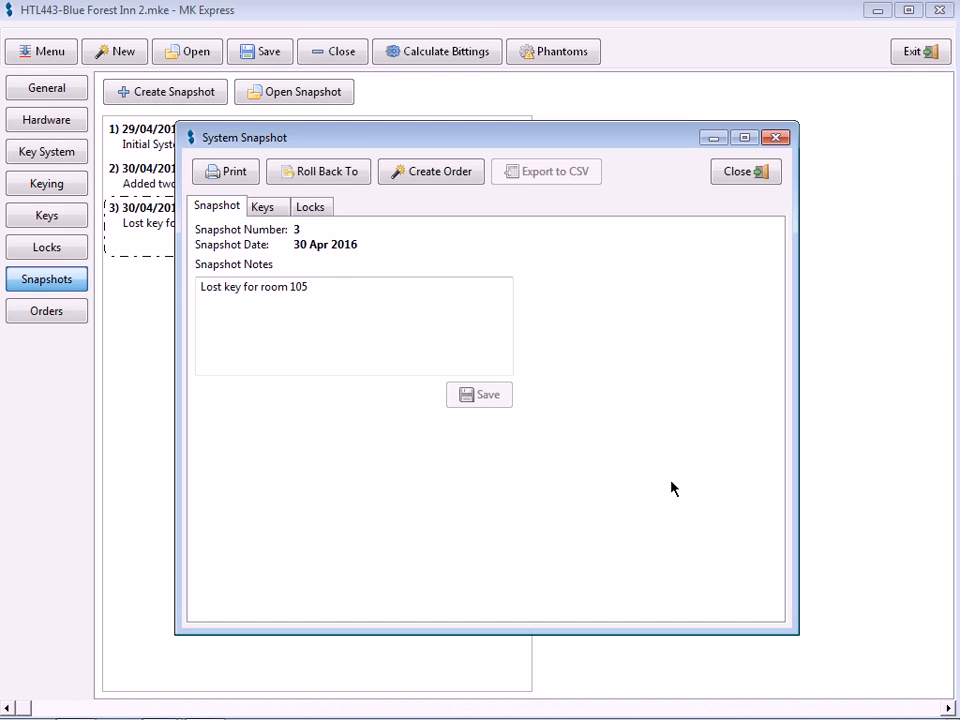
click(272, 210)
click(309, 207)
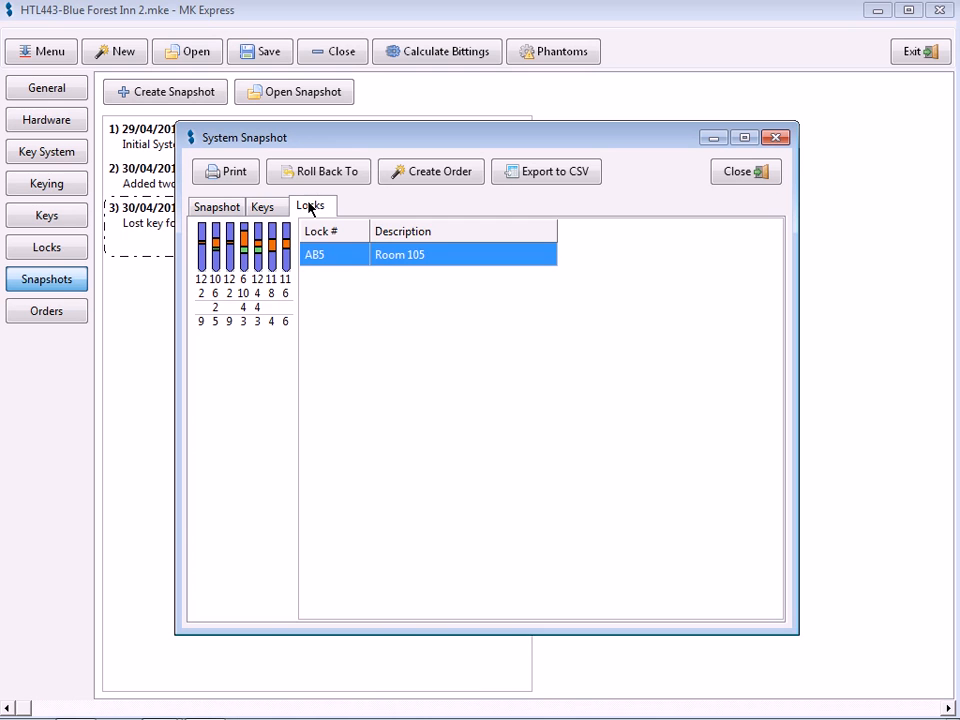
click(262, 207)
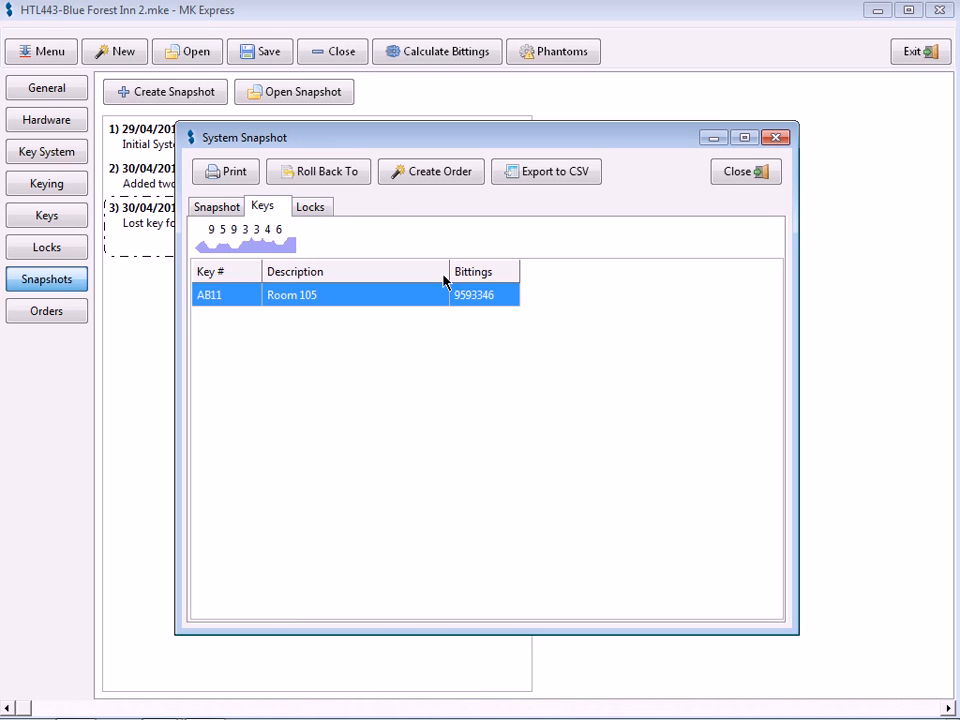
- Create an order from the snapshot and set the quantity of the Room 105 key AB11 to 3
click(423, 176)
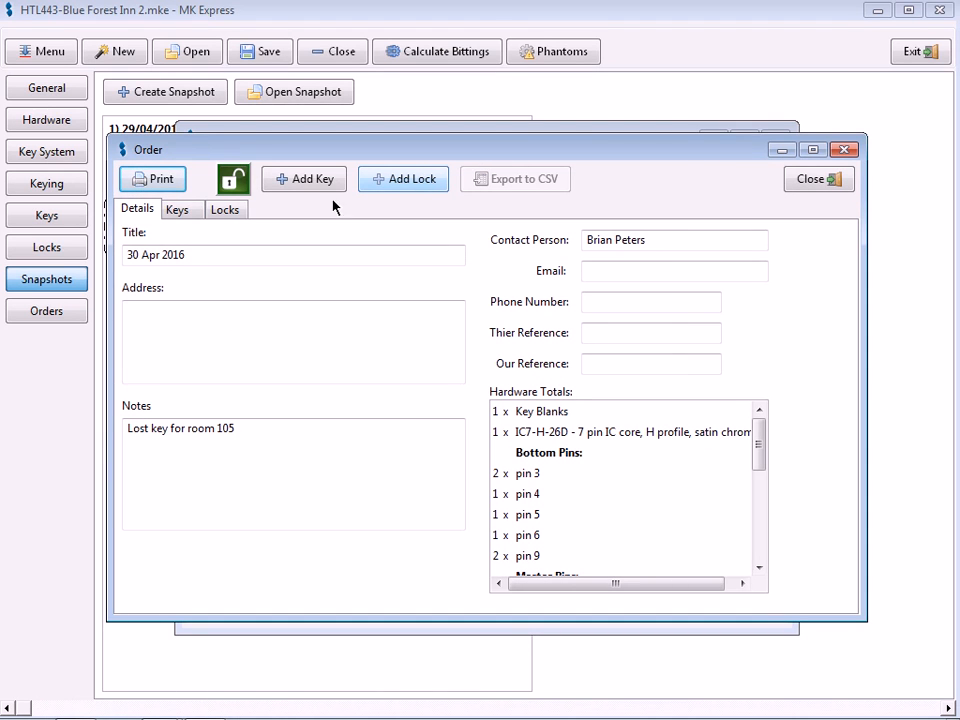
click(188, 218)
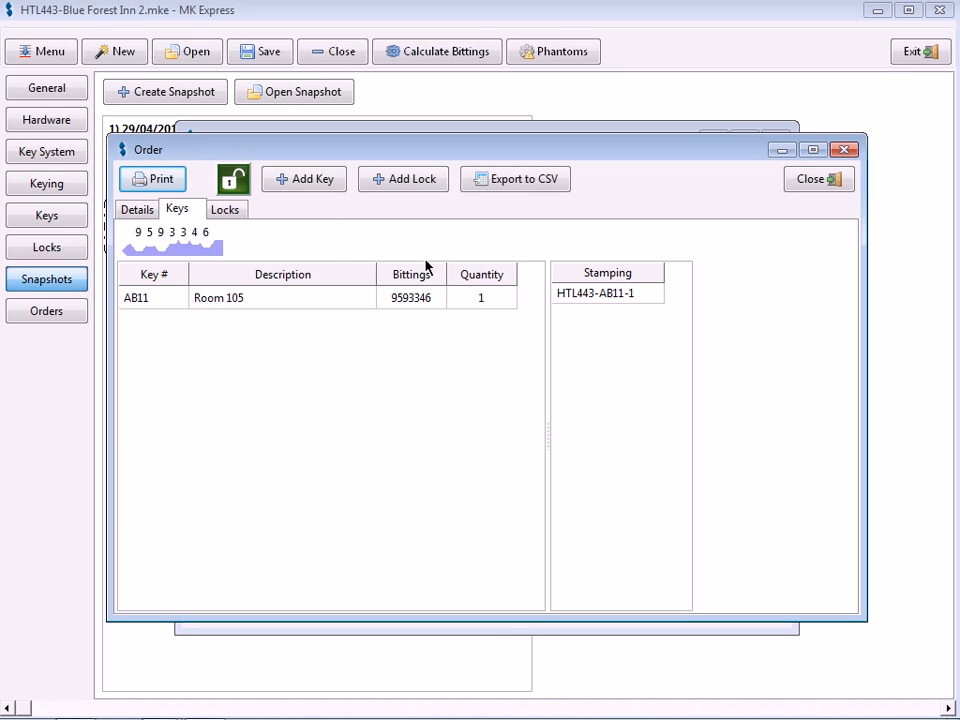
click(467, 298)
text(3)
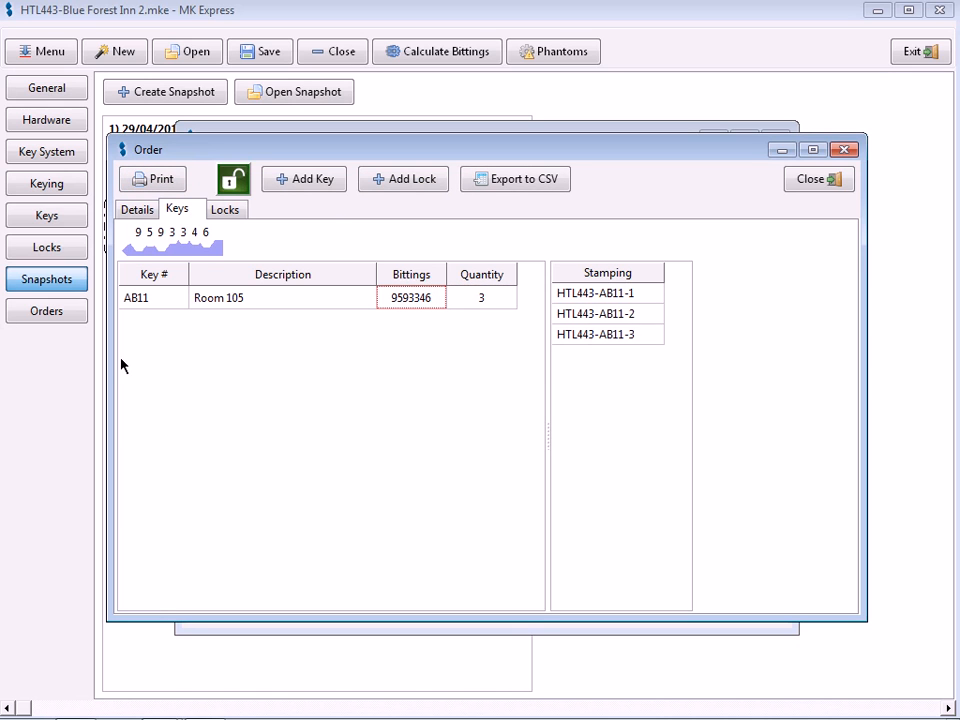
- Add the Hall 1 key AC1 to the order
click(324, 175)
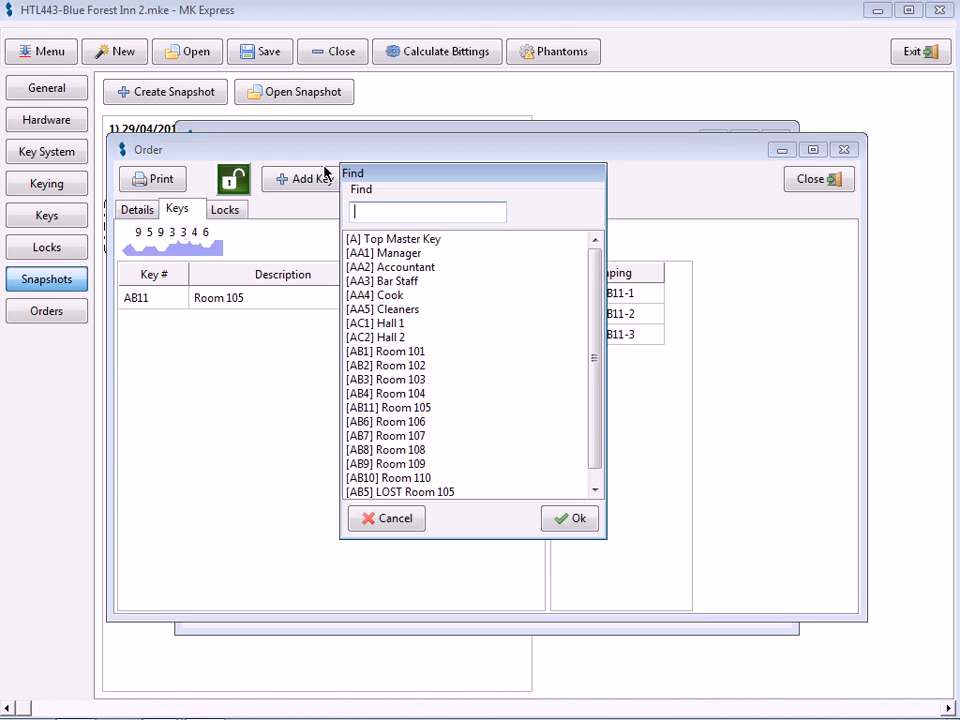
click(390, 324)
click(556, 518)
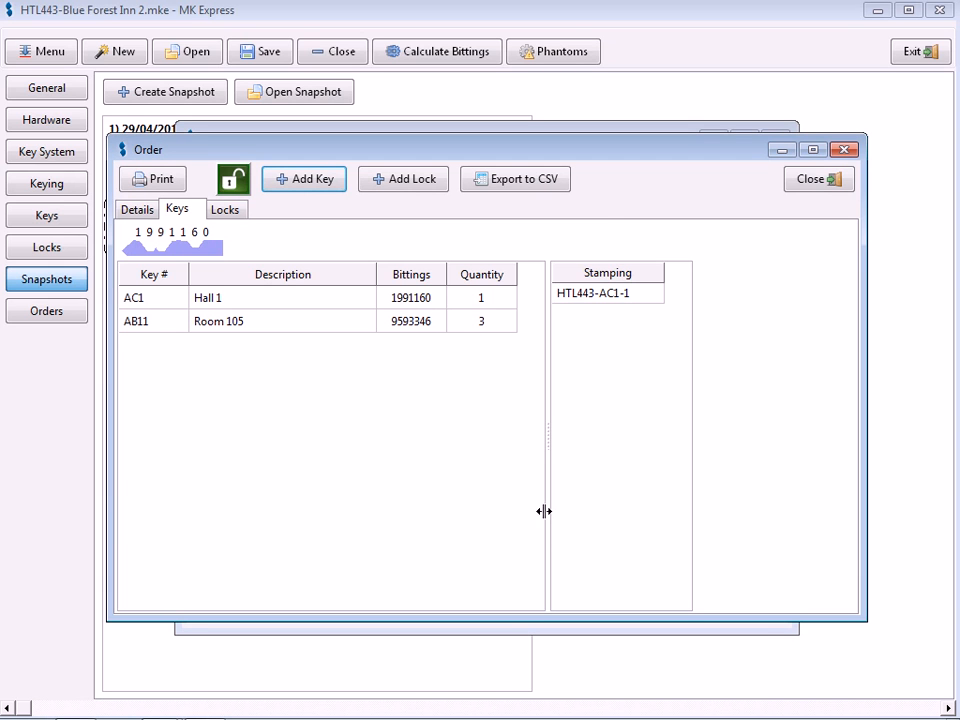
click(308, 305)
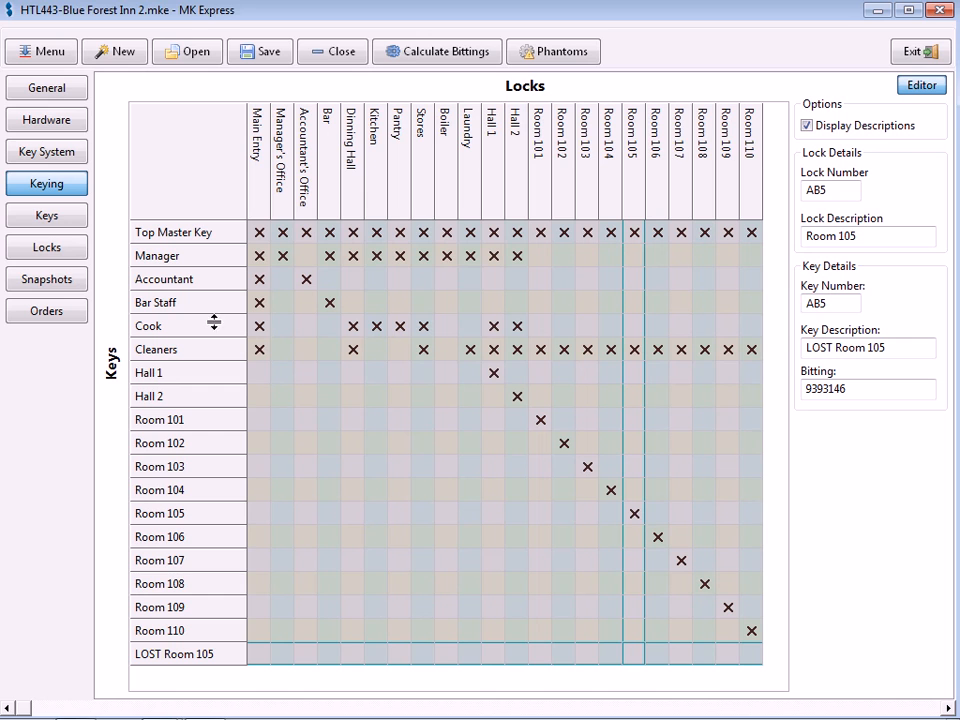
- Insert a new key numbered AA6 after the Cook key in the keying matrix and describe it as "Cook"
right_click(213, 322)
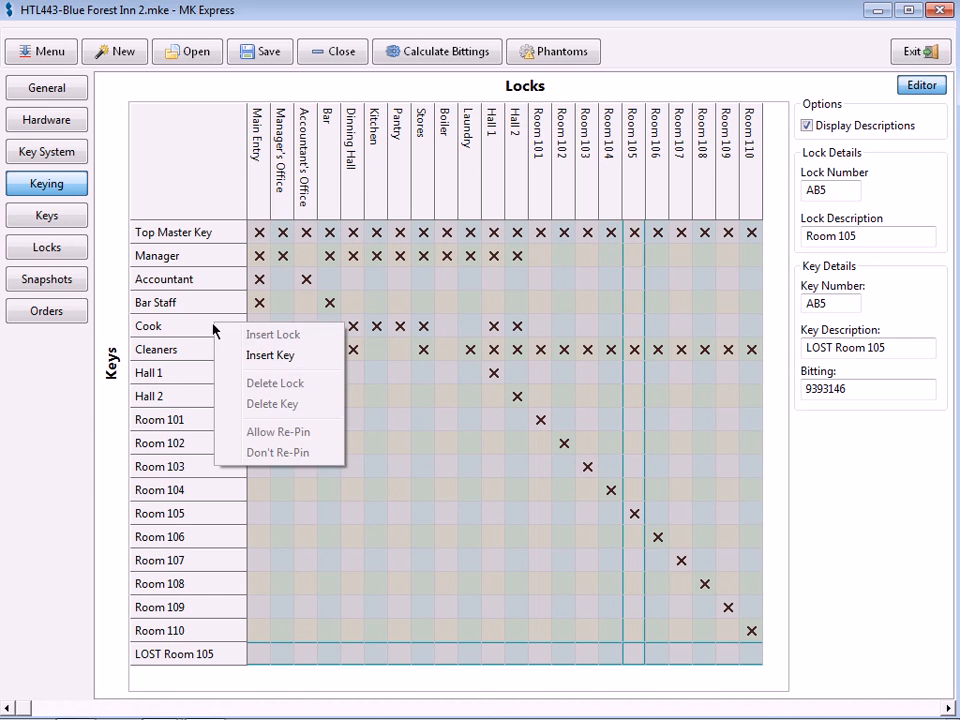
click(258, 358)
text(AA6)
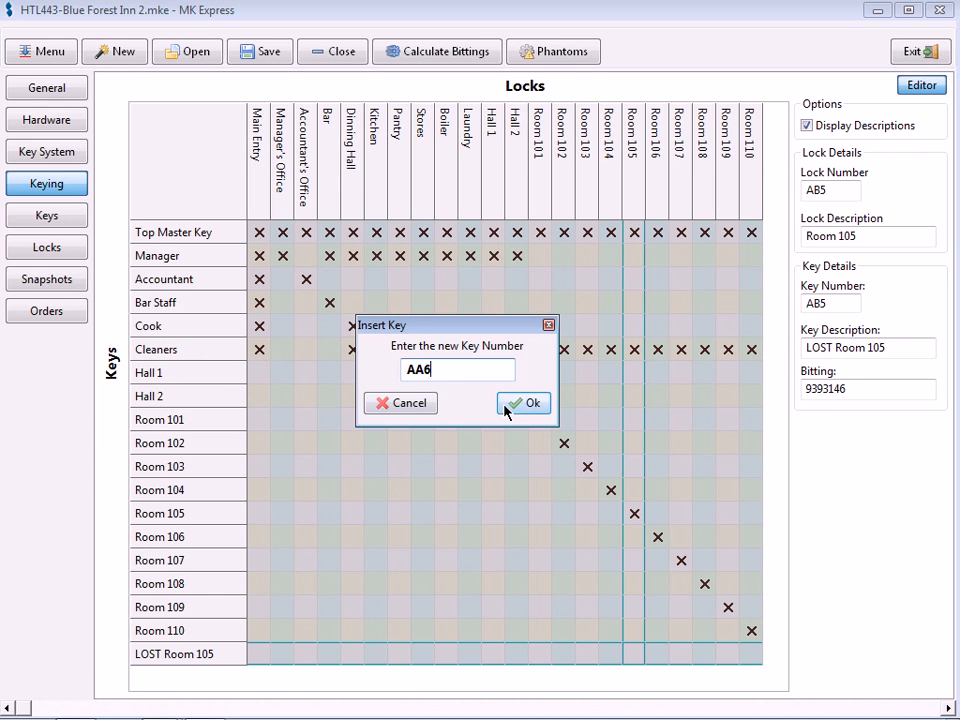
click(505, 408)
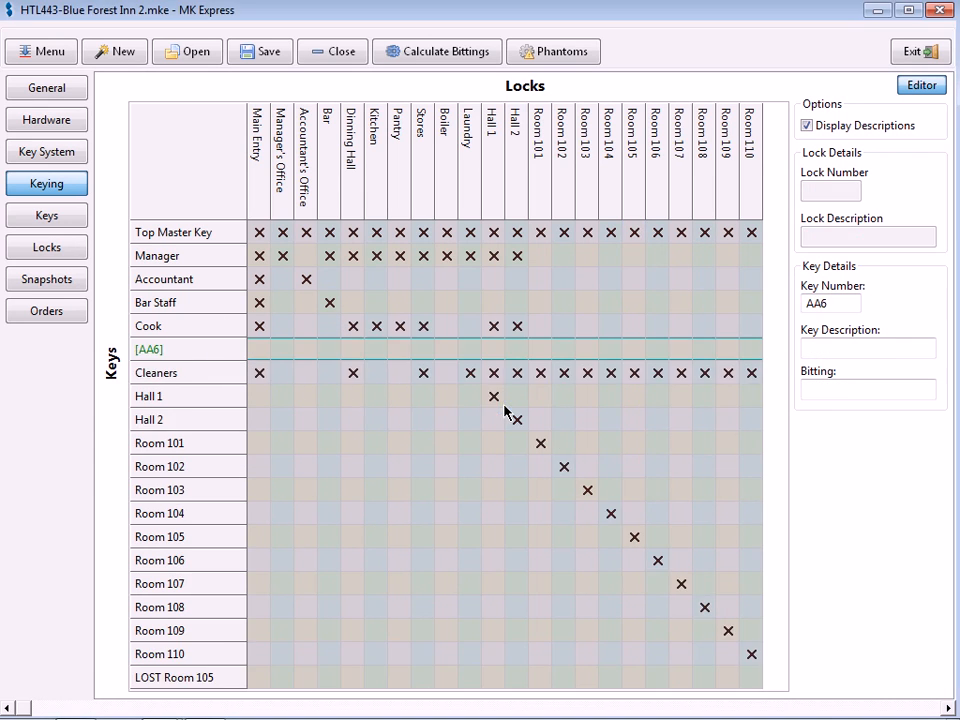
click(826, 342)
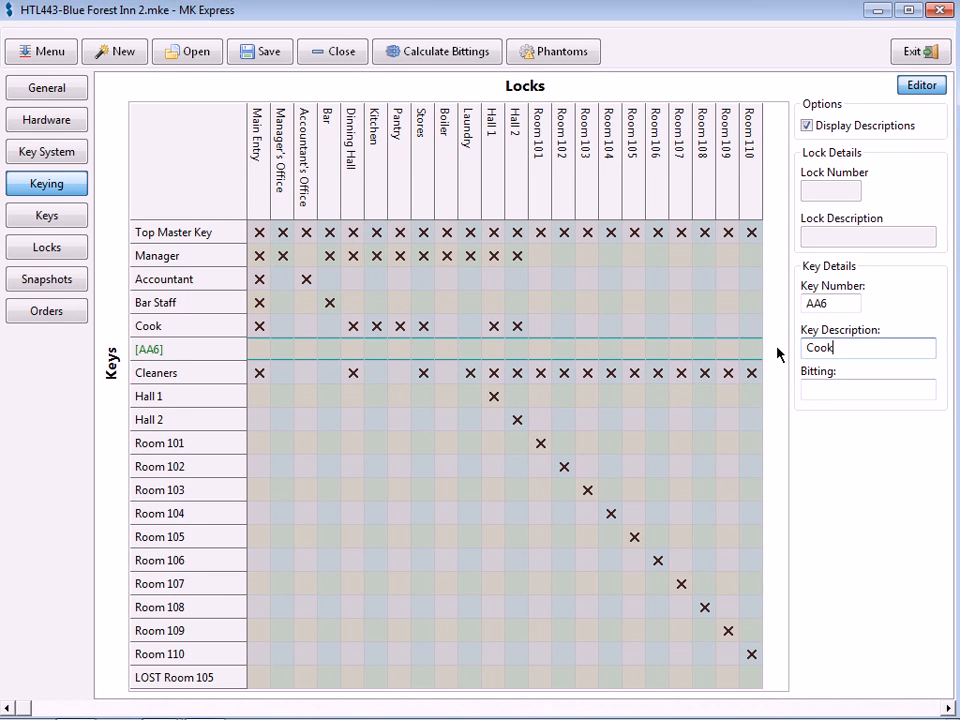
key(Return)
- Change the description of the original Cook key AA4 to "LOST Cook"
click(268, 334)
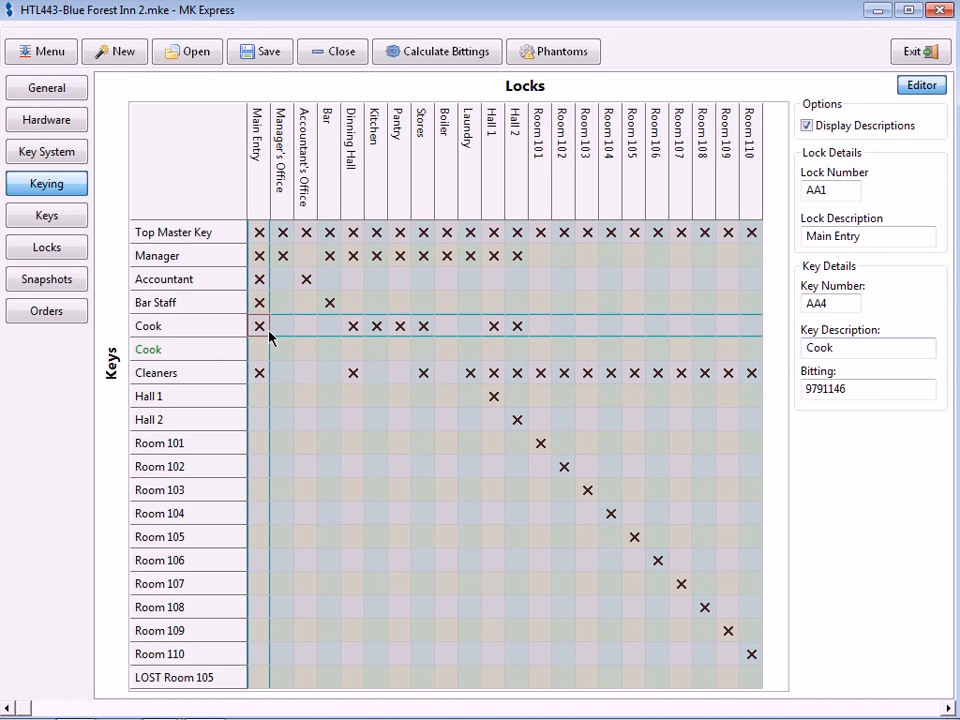
click(853, 343)
key(Home)
text(LOST)
key(Return)
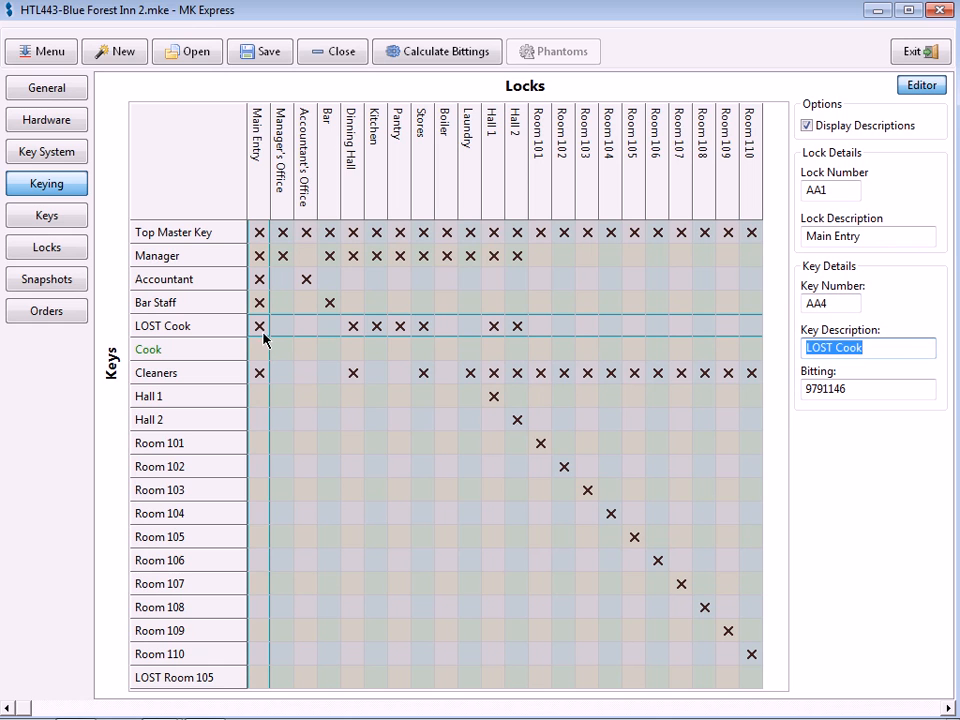
- Allow re-pinning for the Main Entry, Dinning Hall, Kitchen and Pantry locks opened by the LOST Cook key
right_click(260, 326)
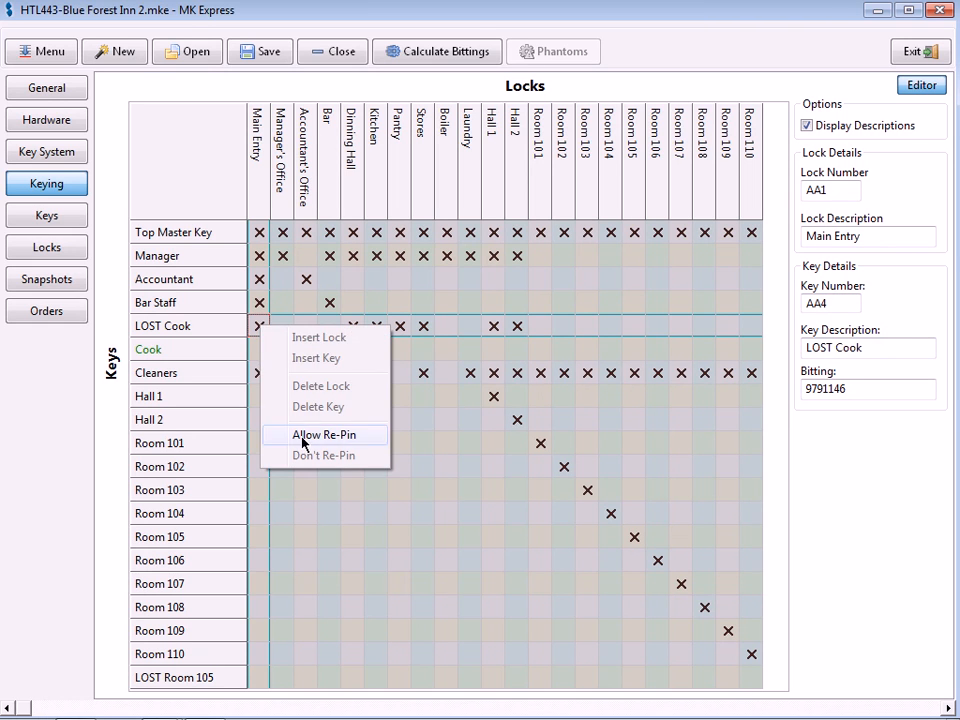
click(302, 436)
click(354, 327)
right_click(354, 327)
click(395, 436)
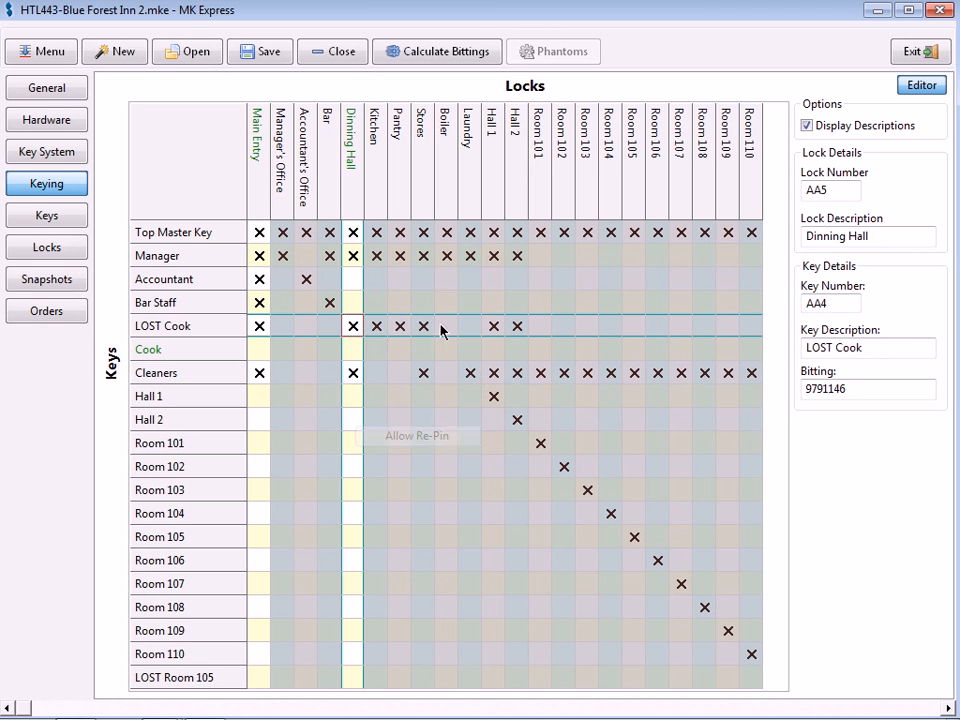
click(377, 327)
right_click(377, 327)
click(420, 436)
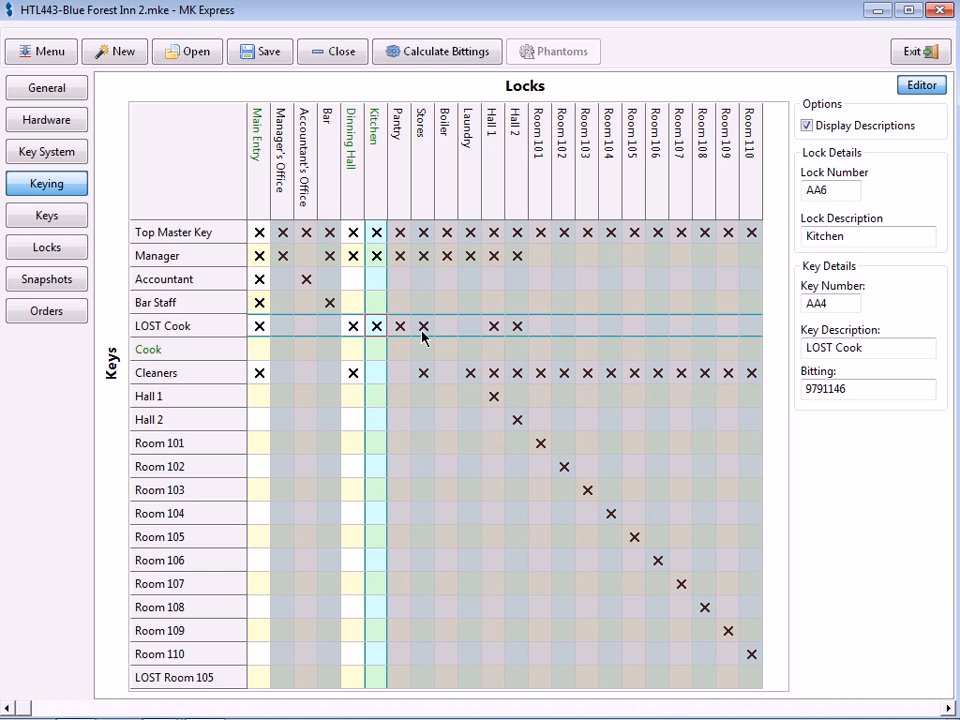
click(399, 326)
right_click(399, 326)
click(428, 423)
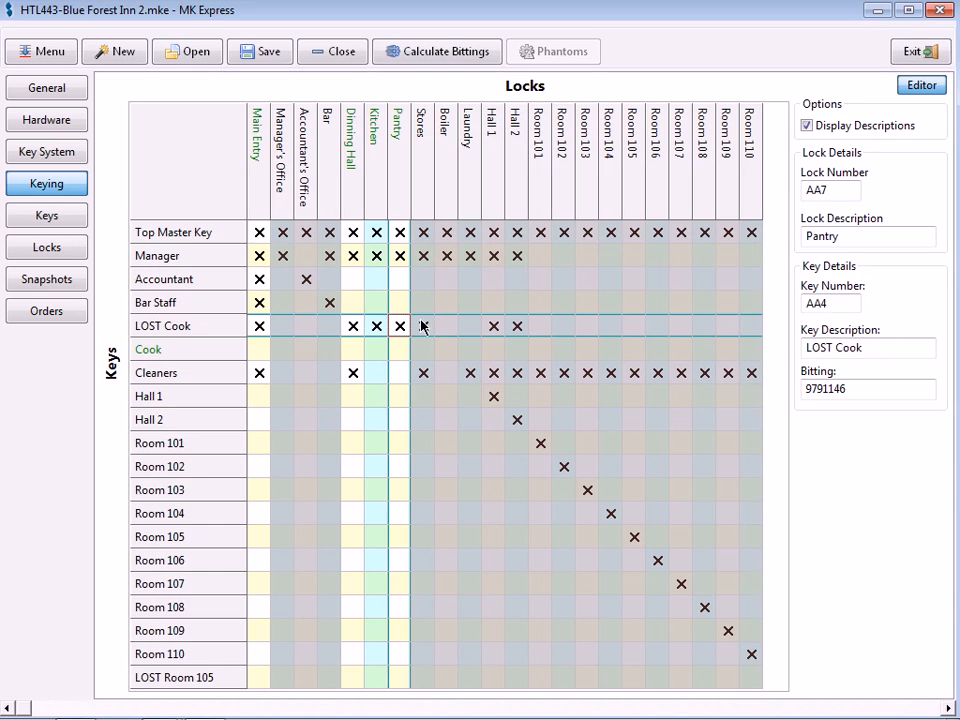
- Allow re-pinning for the Stores, Hall 1 and Hall 2 locks opened by the LOST Cook key
click(422, 326)
right_click(422, 326)
click(443, 429)
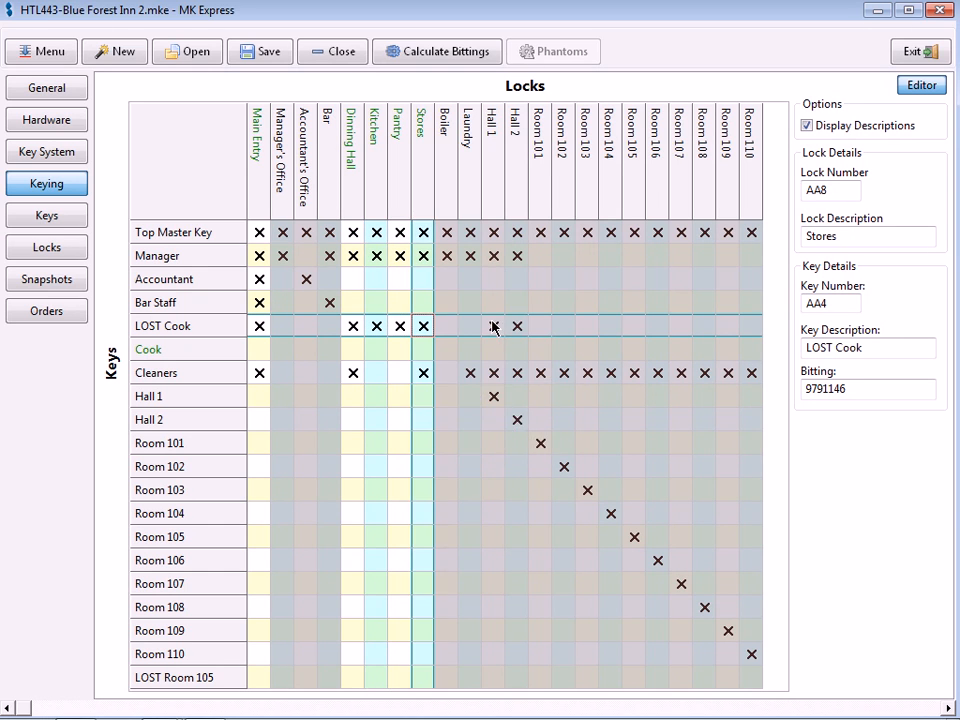
click(493, 326)
right_click(493, 326)
click(527, 430)
click(520, 326)
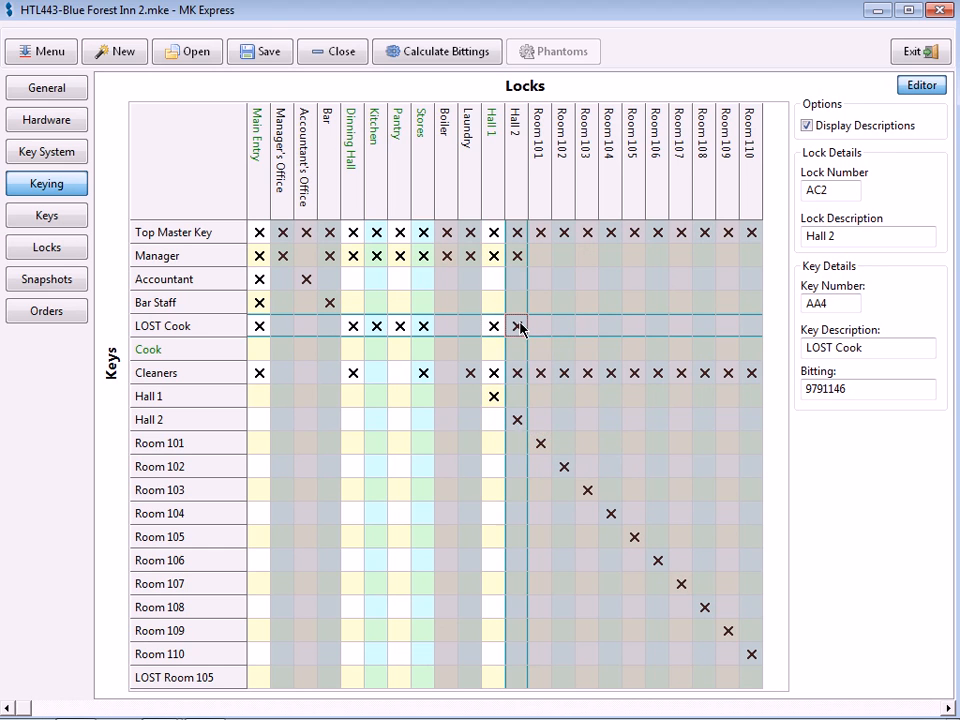
right_click(520, 326)
click(562, 431)
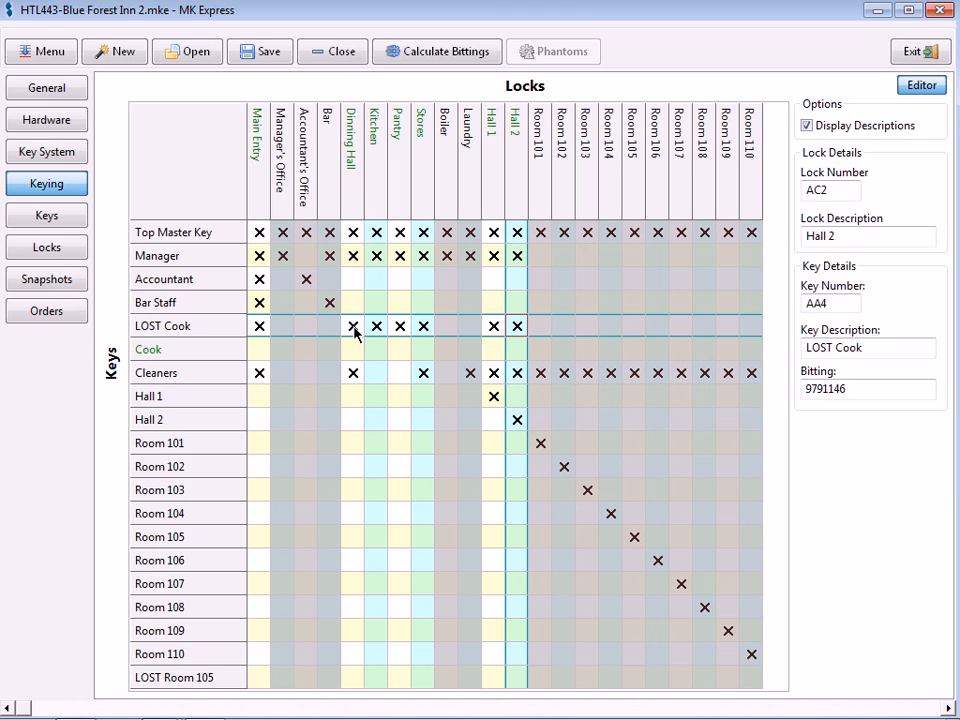
- Transfer access to Main Entry, Dinning Hall, Kitchen, Pantry and Stores from the LOST Cook key to the new Cook key
click(259, 349)
click(259, 324)
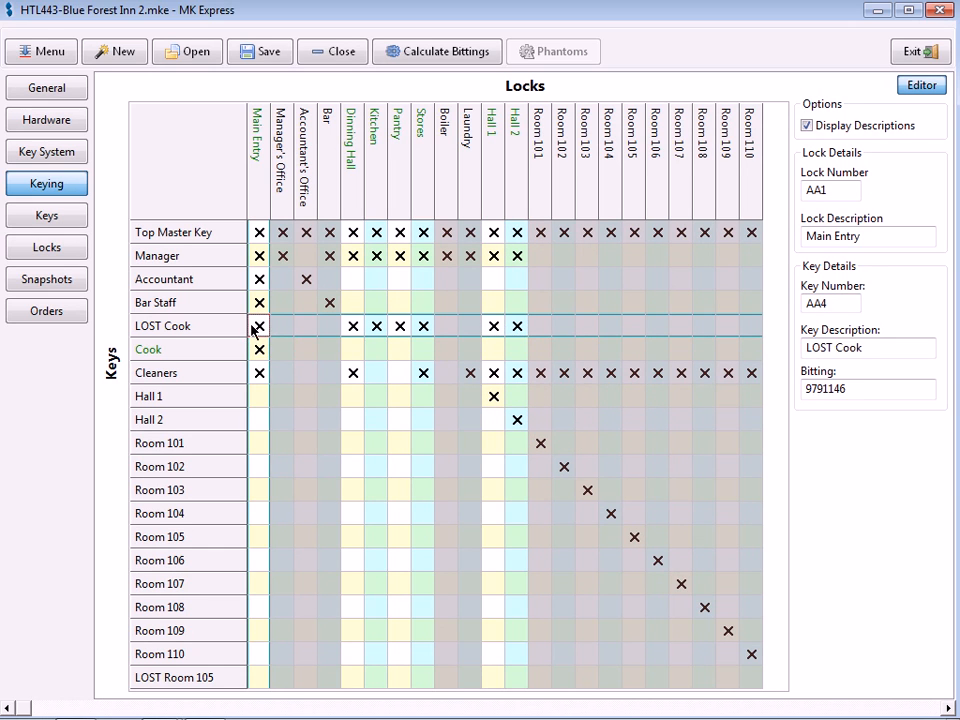
click(353, 349)
click(352, 327)
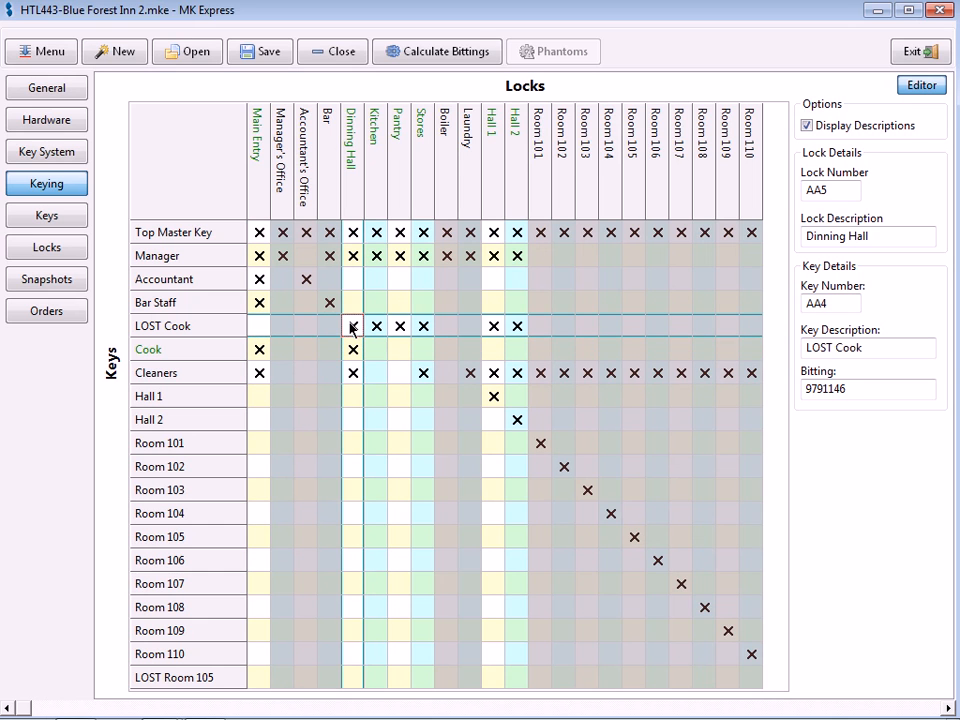
click(376, 349)
click(376, 326)
click(400, 349)
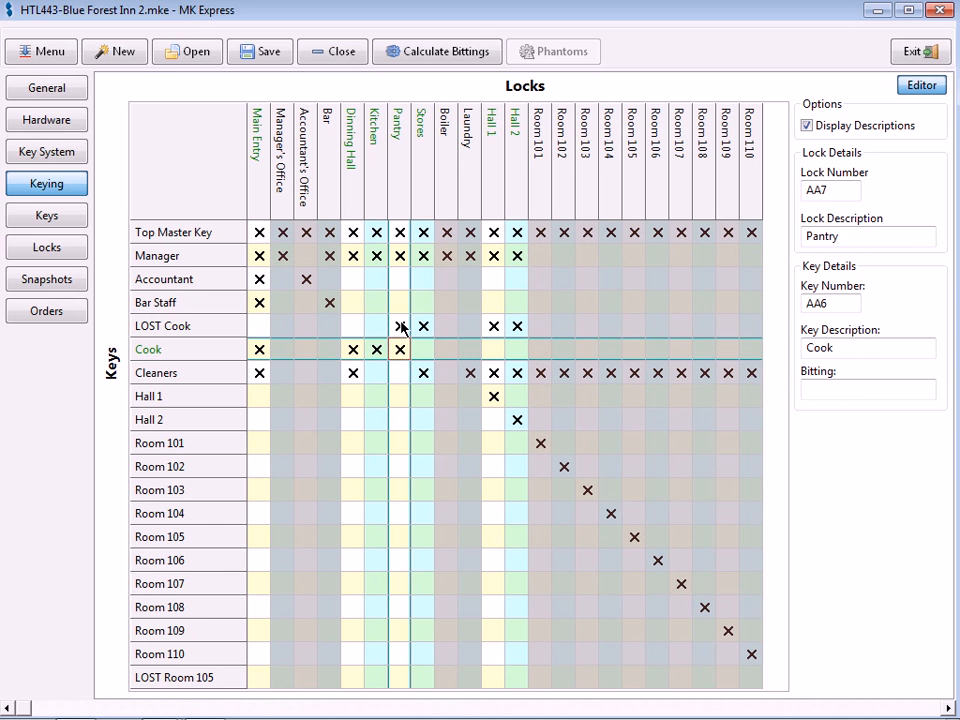
click(400, 326)
click(423, 349)
click(423, 326)
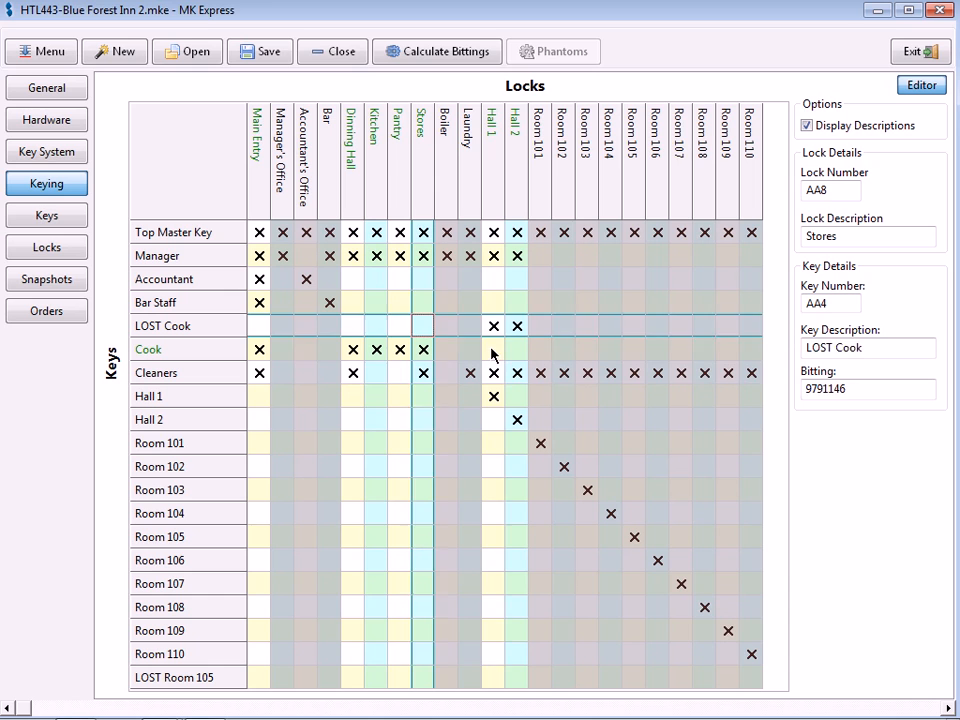
- Assign the new Cook key to the Hall 1 and Hall 2 locks and remove the LOST Cook key from both
click(493, 349)
click(493, 326)
click(517, 326)
click(517, 349)
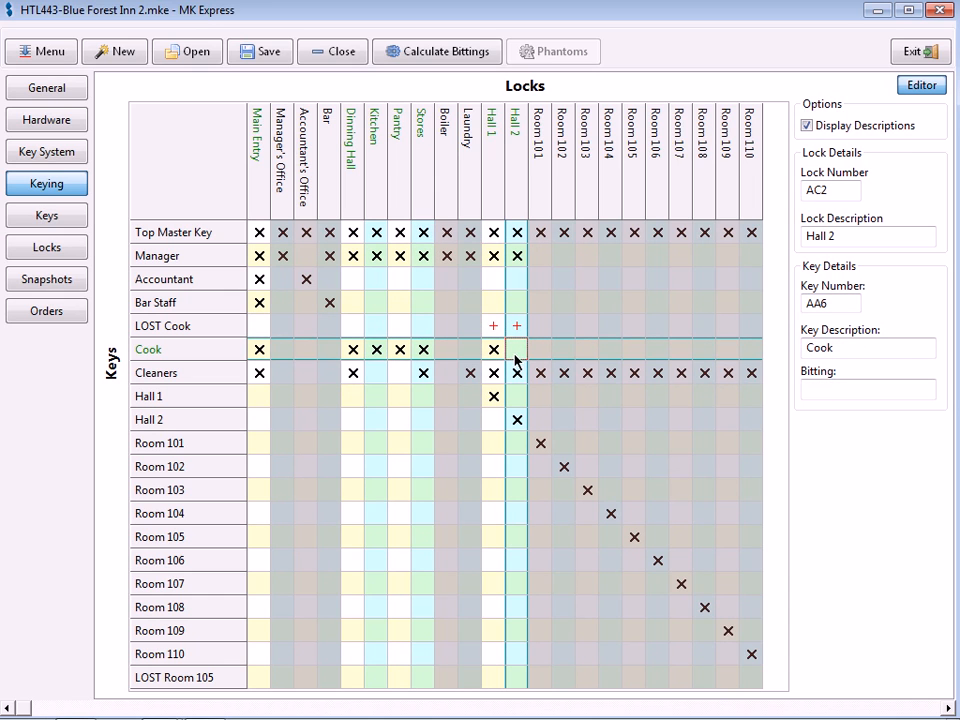
click(518, 350)
- Test the Hall 1 and Hall 2 cross-keying by temporarily removing and restoring individual keys' access, including the Top Master, Manager, Cook and Hall 1 keys
click(495, 326)
click(516, 335)
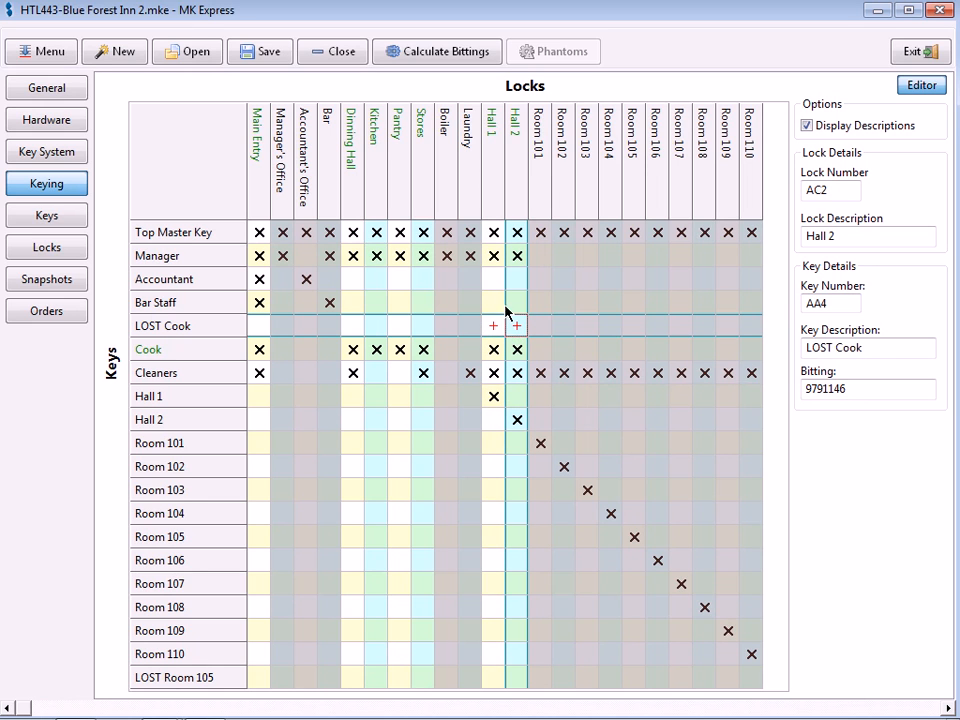
click(497, 236)
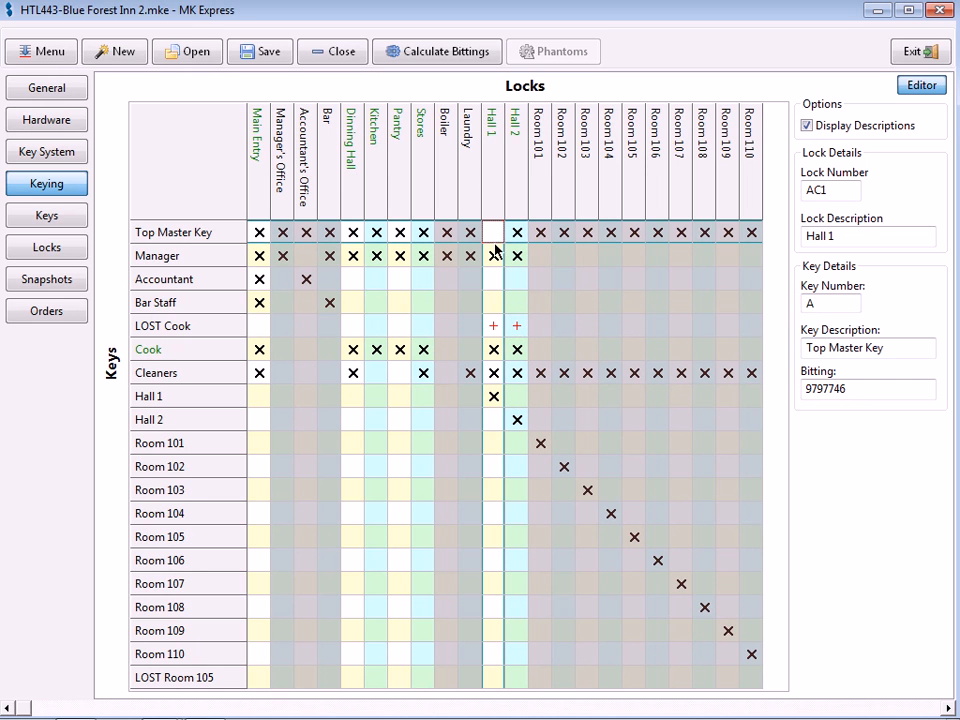
click(492, 256)
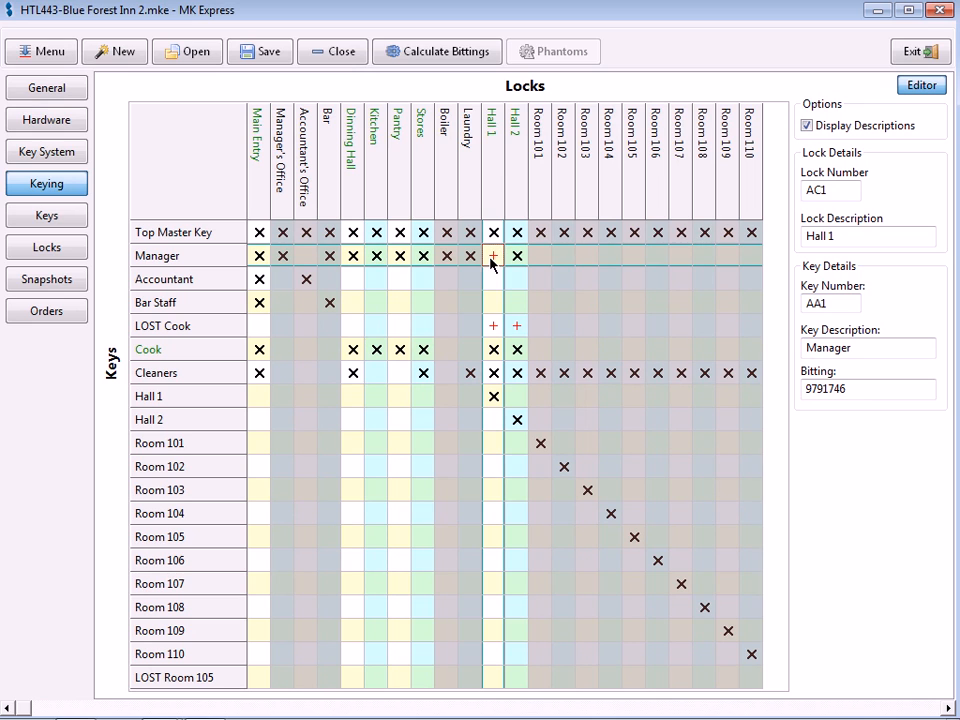
click(493, 356)
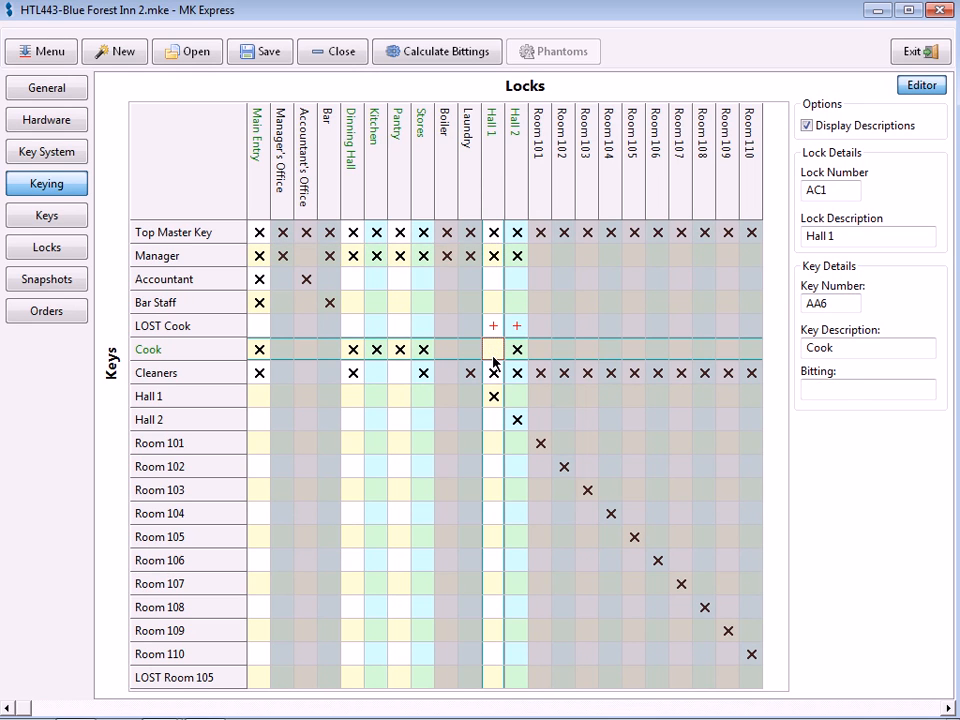
click(496, 373)
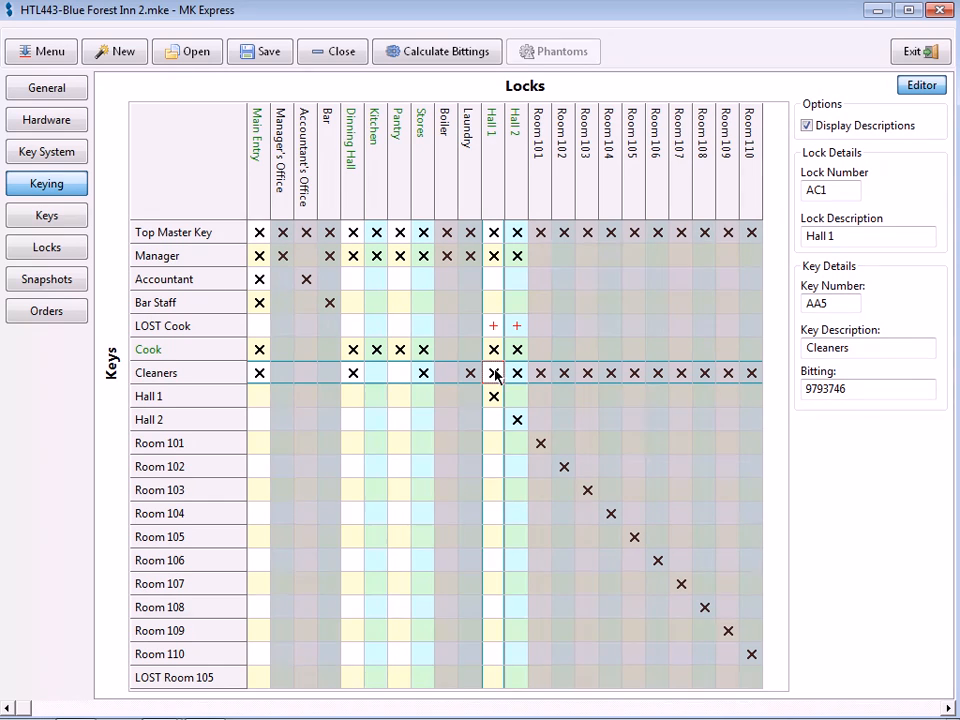
click(497, 397)
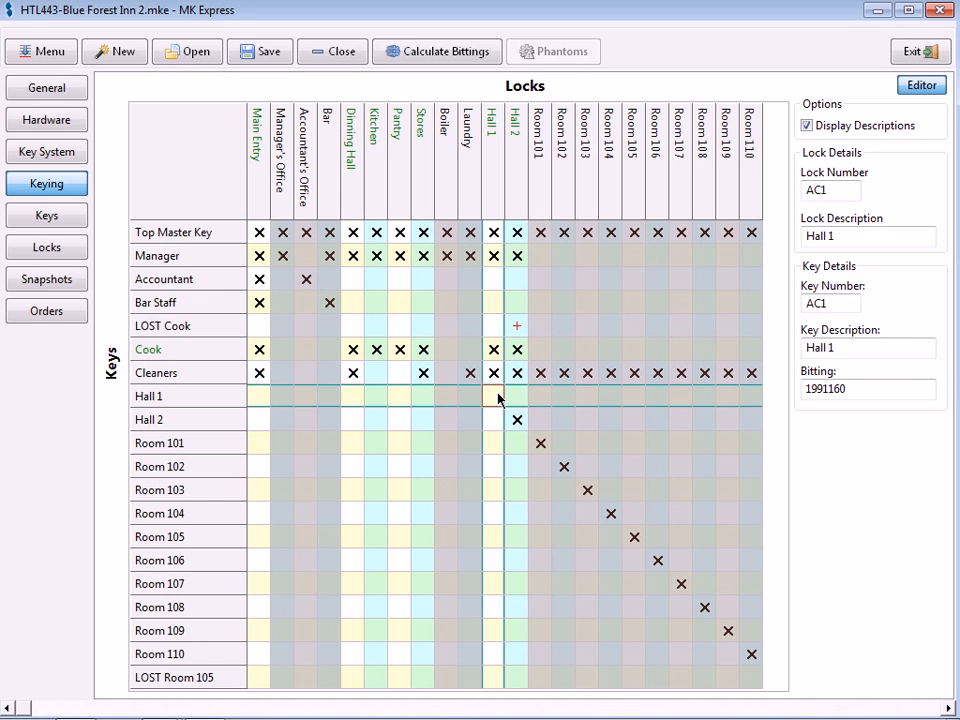
click(497, 397)
click(517, 421)
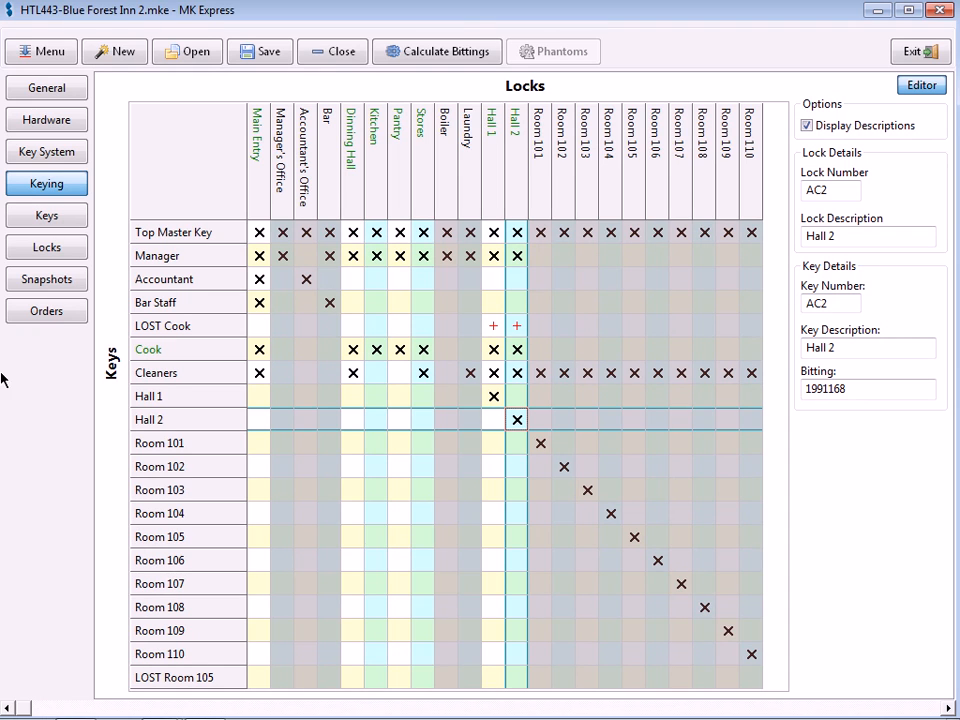
- Insert two new keys after the Hall 2 key, using AC3+1 as the new key number
right_click(185, 424)
click(185, 418)
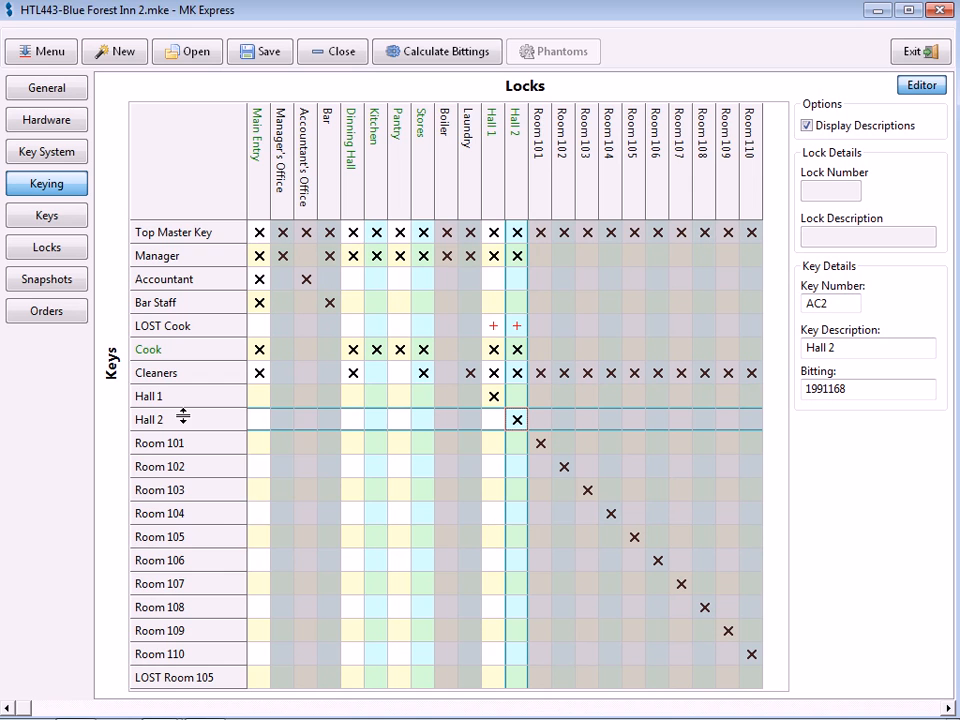
right_click(185, 420)
click(227, 449)
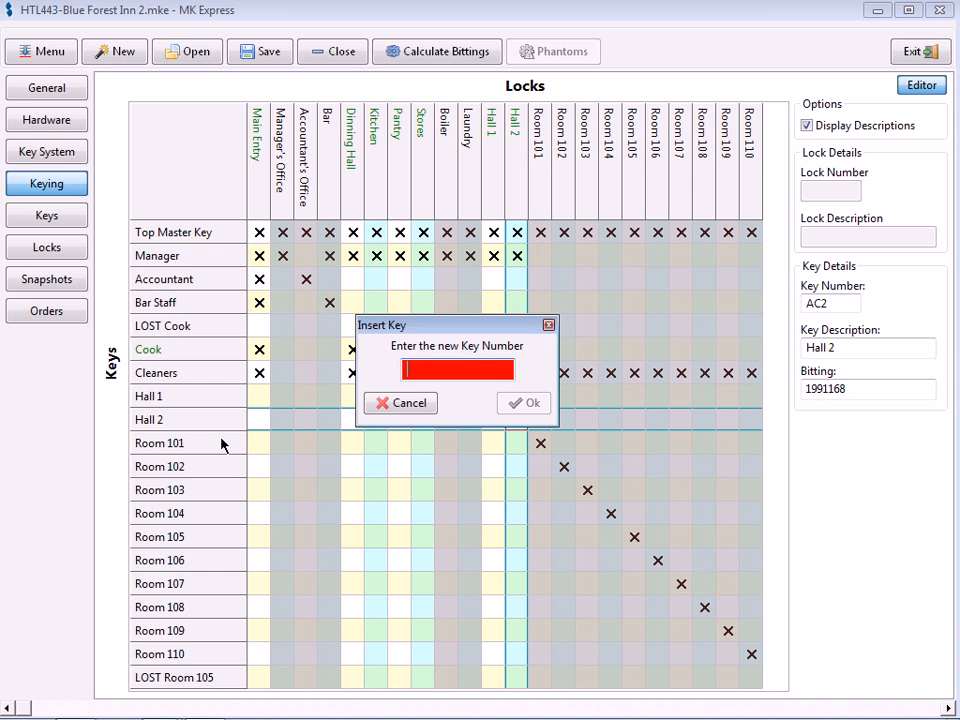
text(AC3+1)
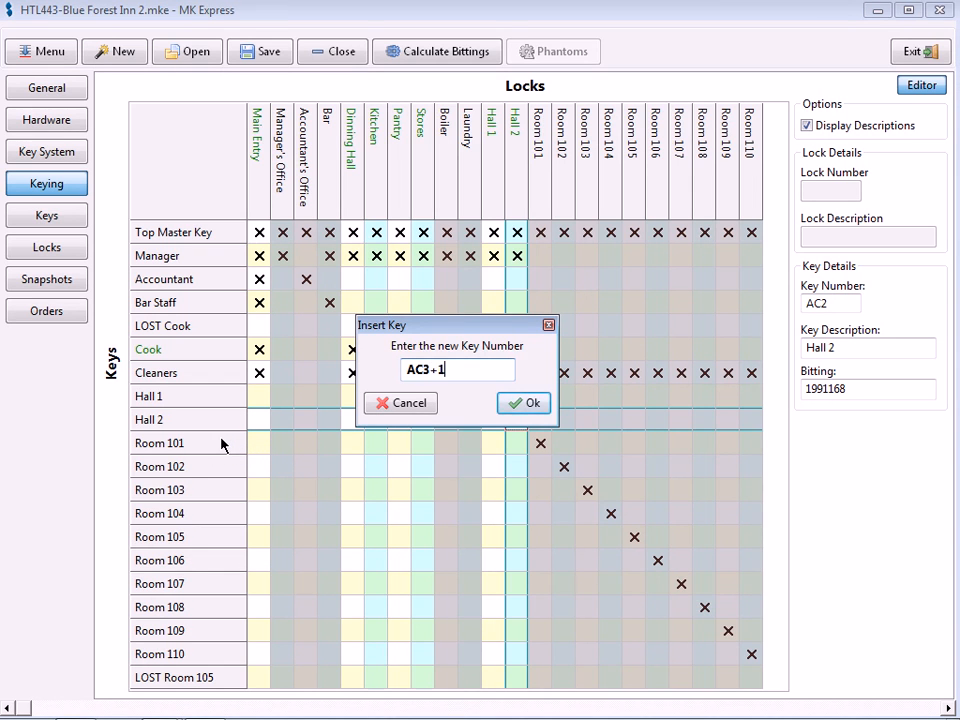
click(508, 405)
- Change the descriptions of the original hall keys AC1 and AC2 to "Old Hall 1" and "Old Hall 2"
click(500, 397)
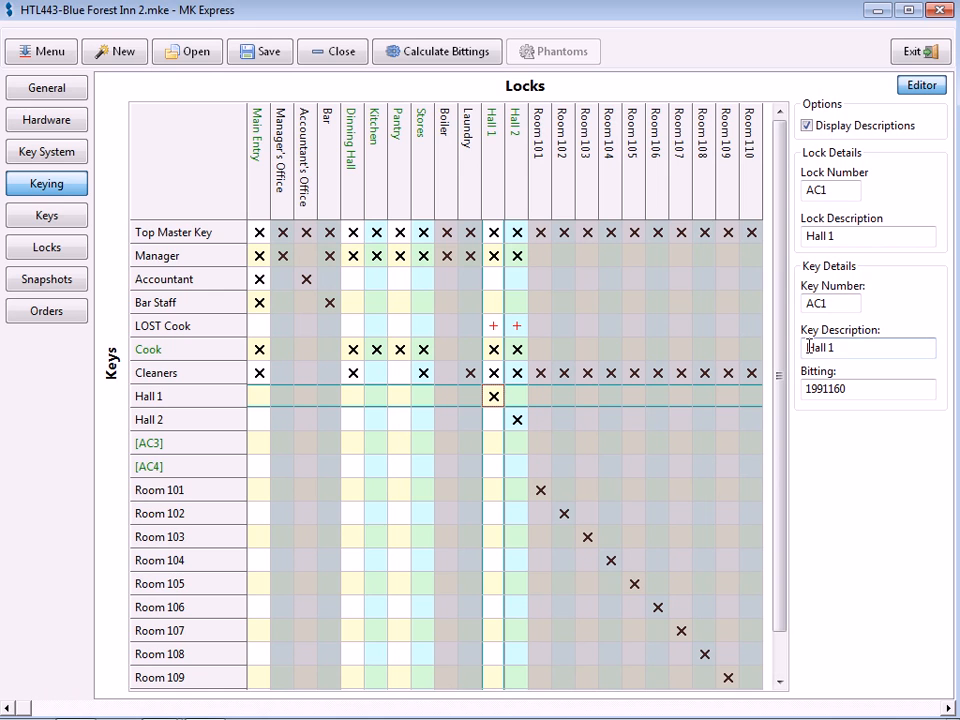
text(Old)
key(Return)
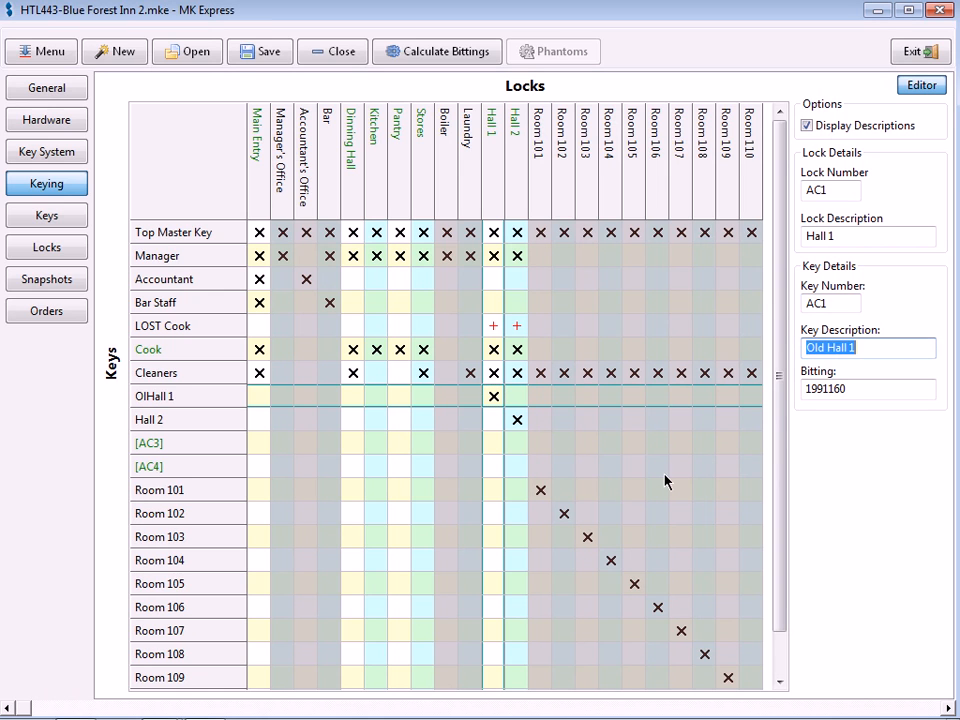
click(508, 419)
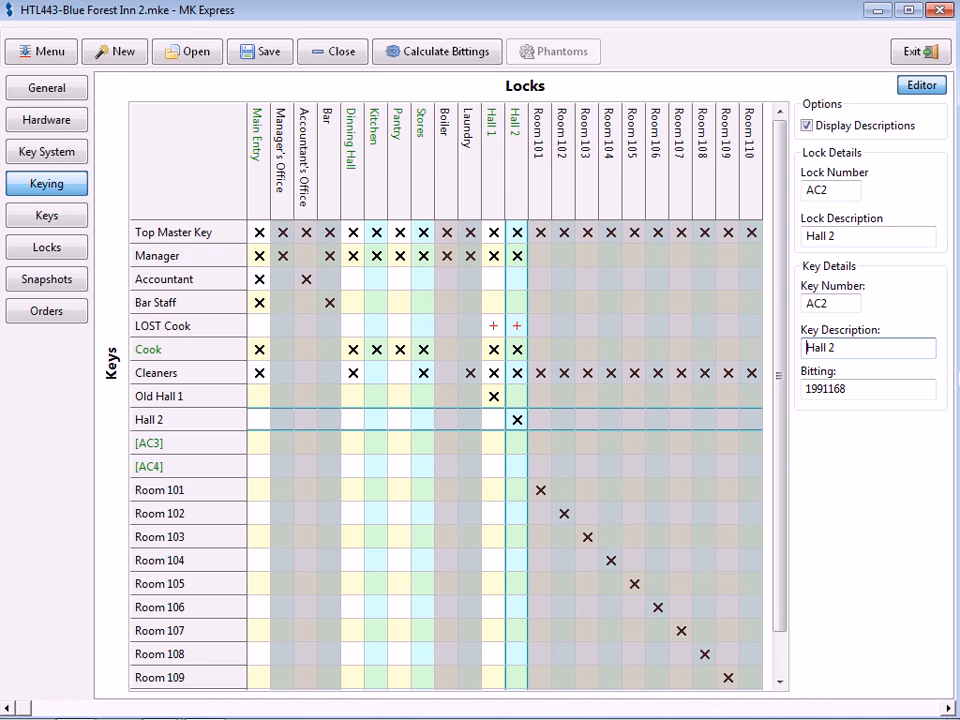
text(Old)
key(Return)
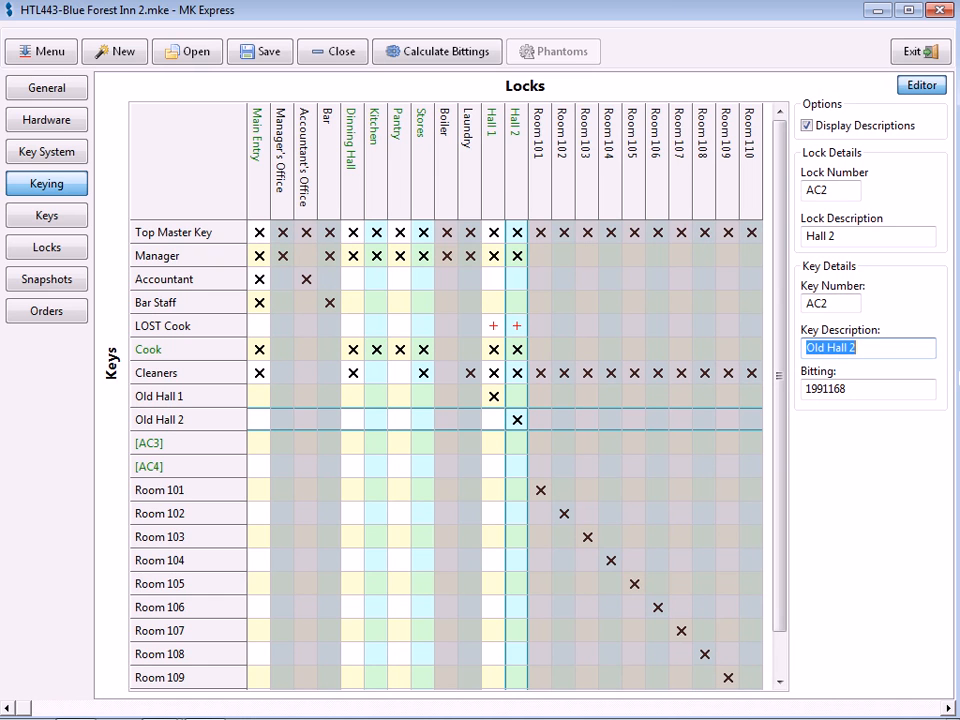
- Describe keys AC3 and AC4 as "Hall 1" and "Hall 2" and assign each to its matching hall lock
click(498, 444)
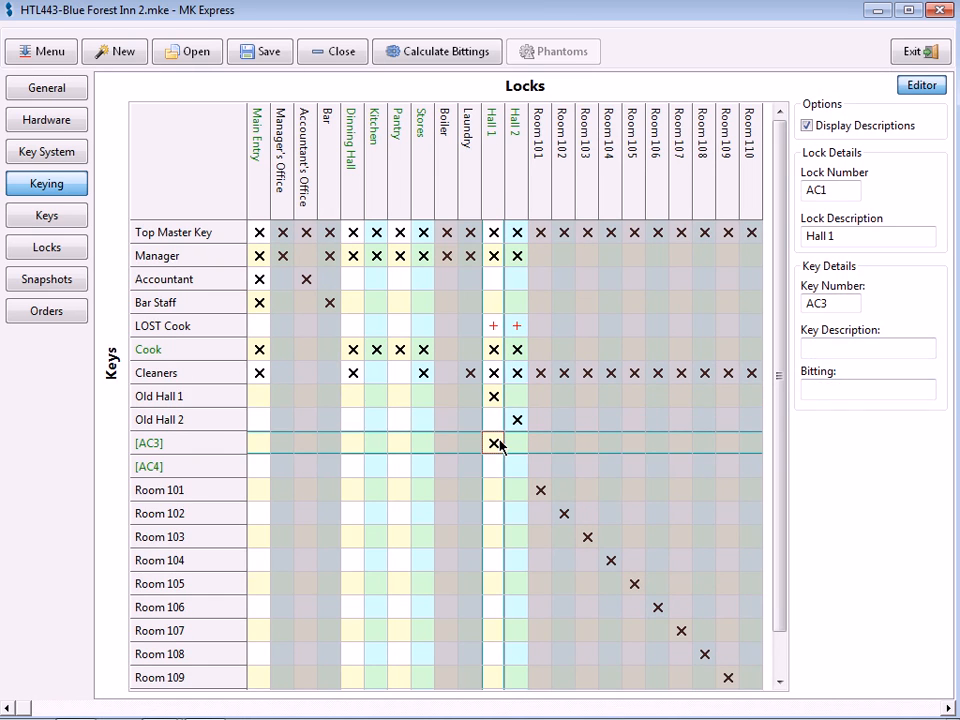
click(830, 348)
text(Hall 1)
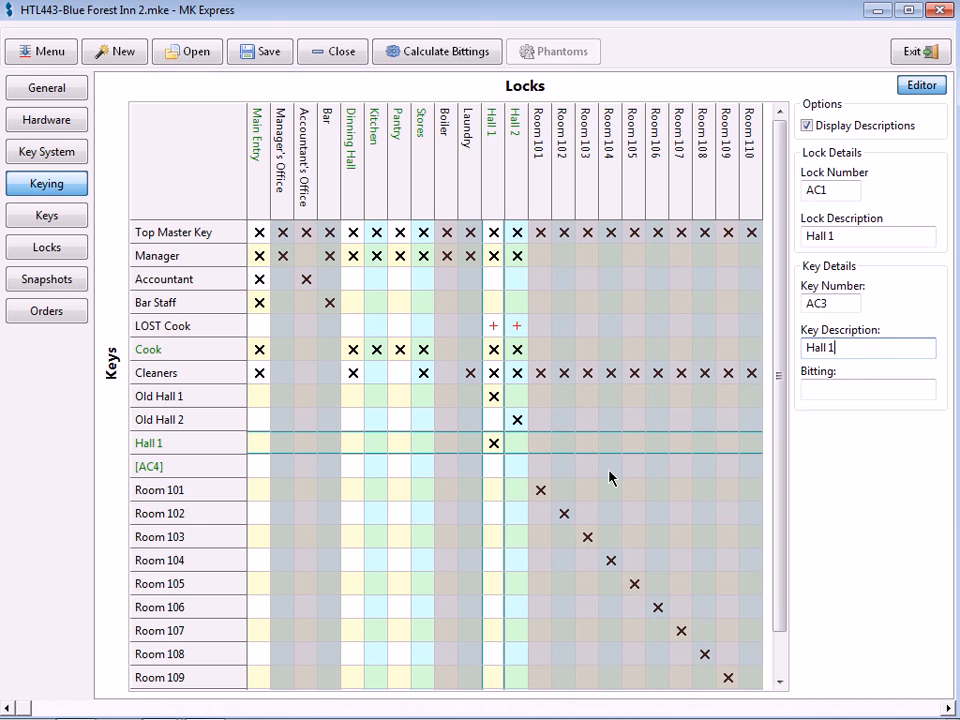
click(522, 465)
click(810, 346)
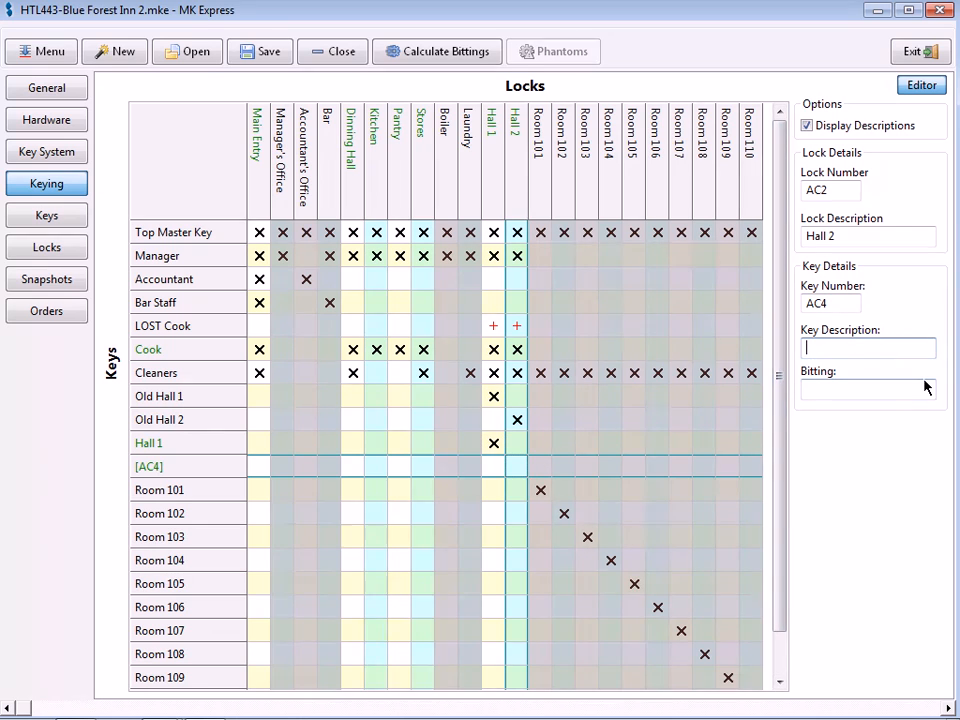
text(Hall 2)
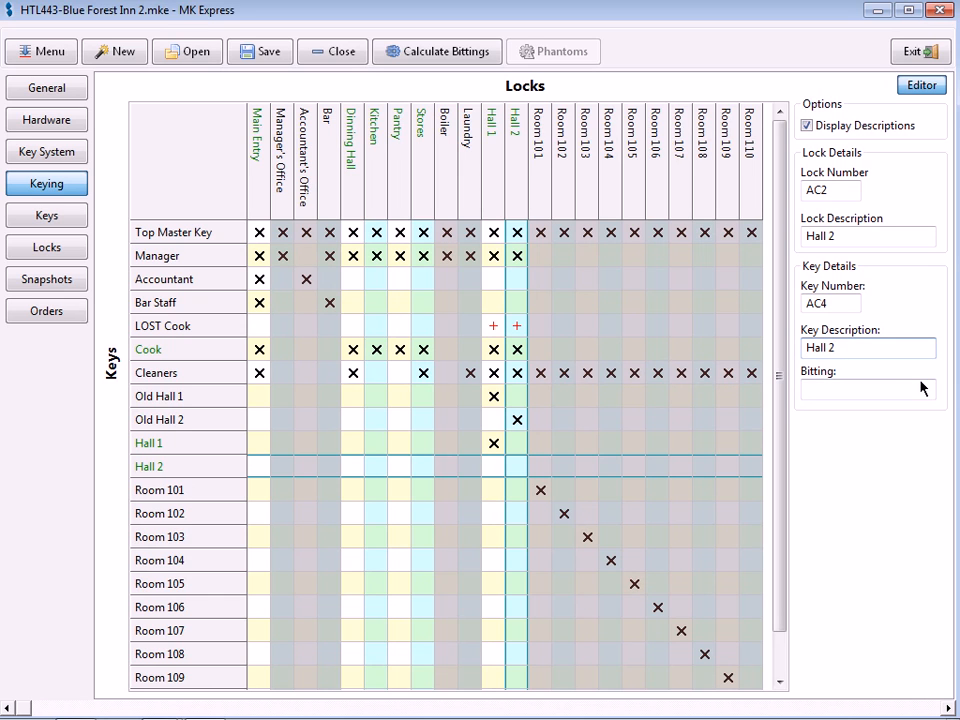
click(517, 466)
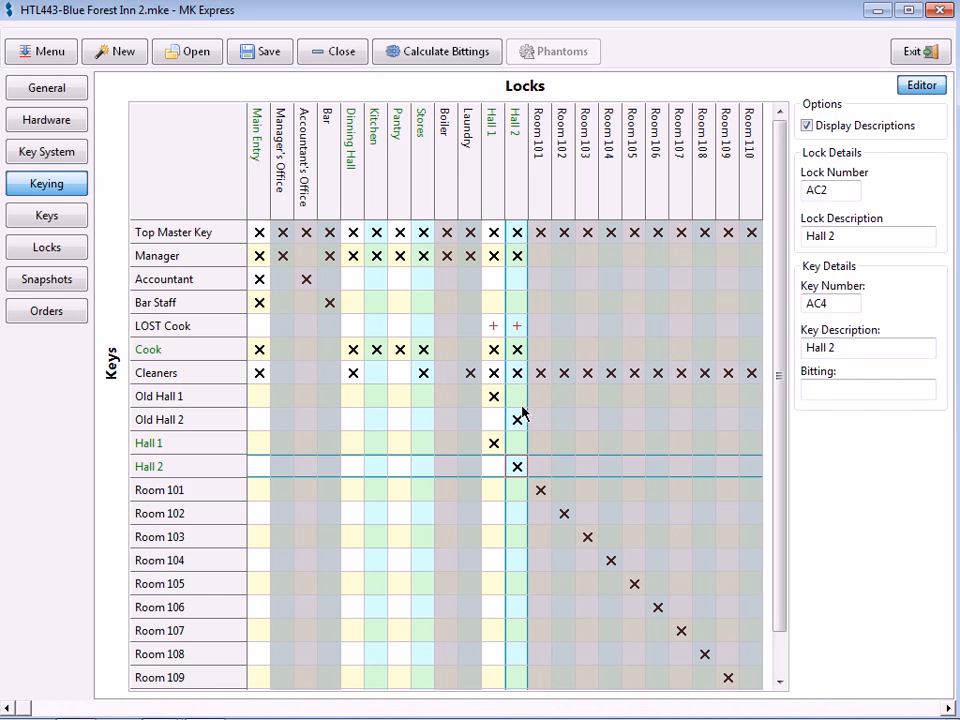
- Remove the Old Hall 1 and Old Hall 2 keys' access to the hall locks and calculate the bittings
click(516, 420)
click(516, 420)
click(497, 396)
click(497, 396)
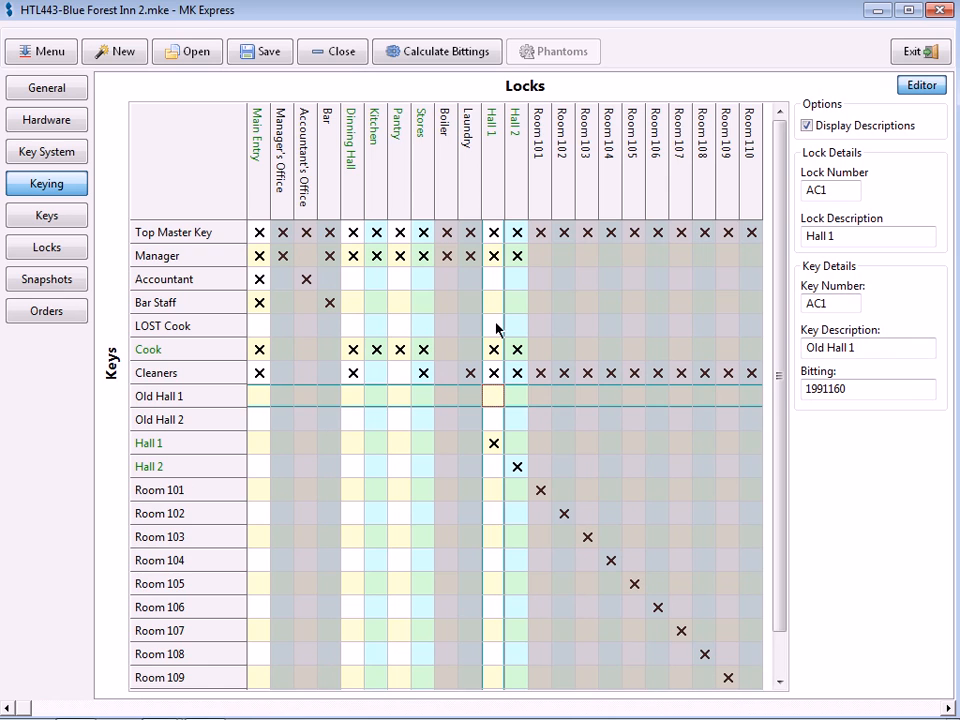
click(497, 328)
click(524, 327)
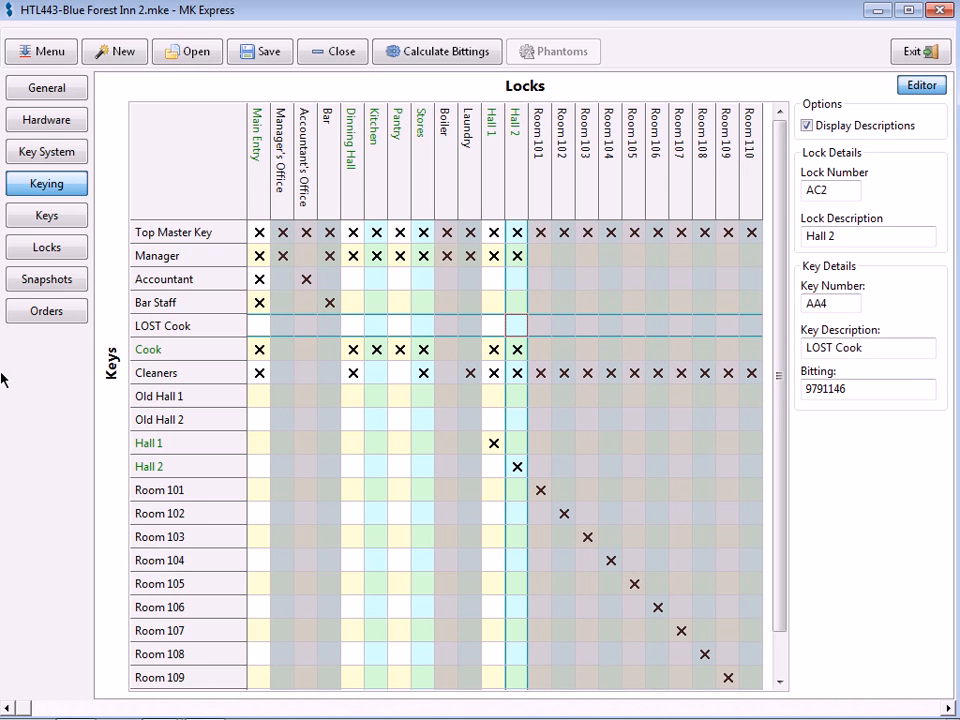
click(456, 55)
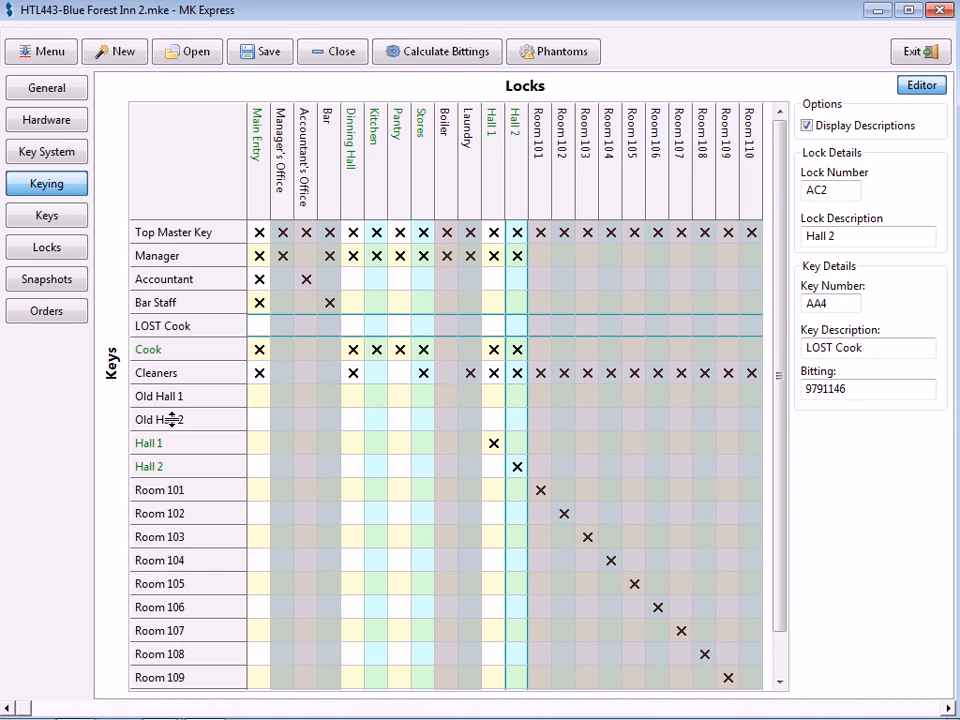
- Move the Old Hall 2, Old Hall 1 and LOST Cook keys to the end of the key list, below Room 110
drag(172, 419, 154, 706)
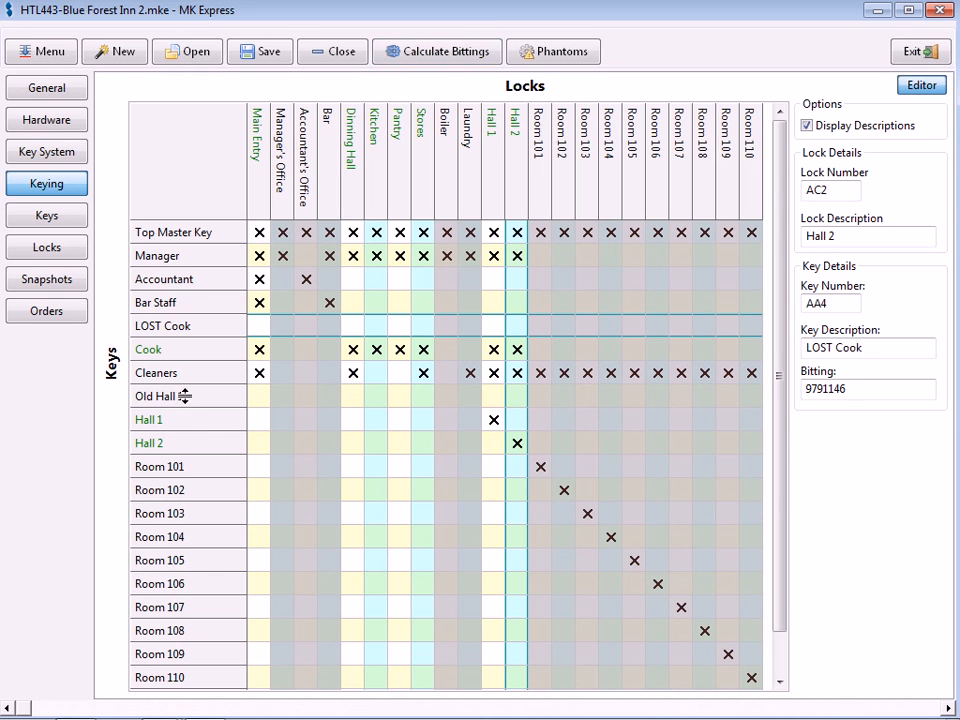
drag(183, 396, 191, 664)
drag(197, 326, 208, 705)
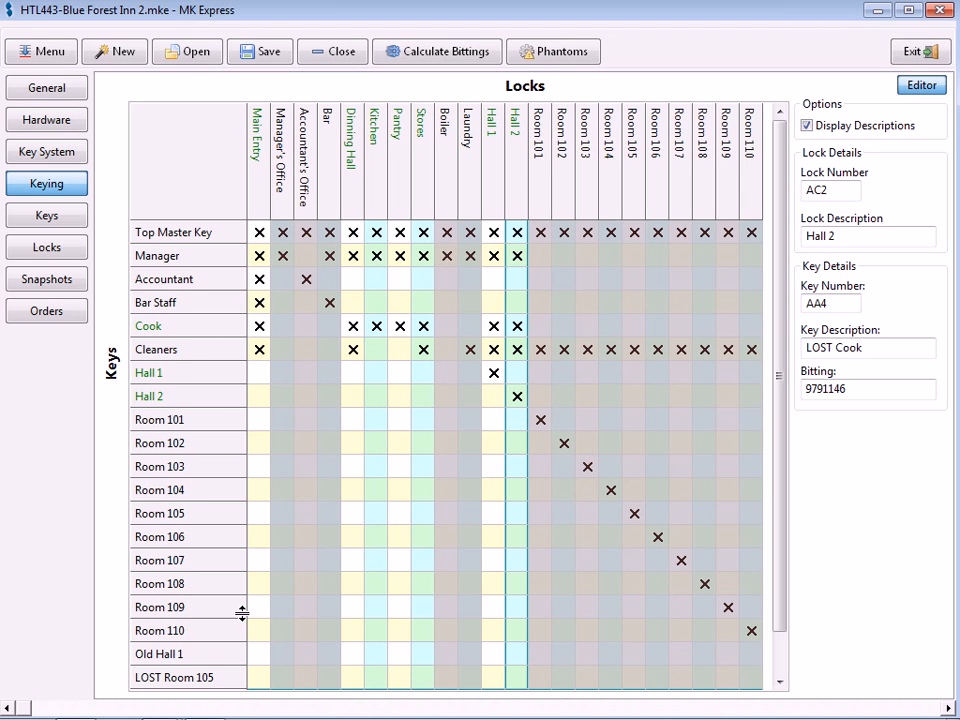
- Create a system snapshot with the note "Lost Cook's Key" and review the keys and locks it contains
click(45, 281)
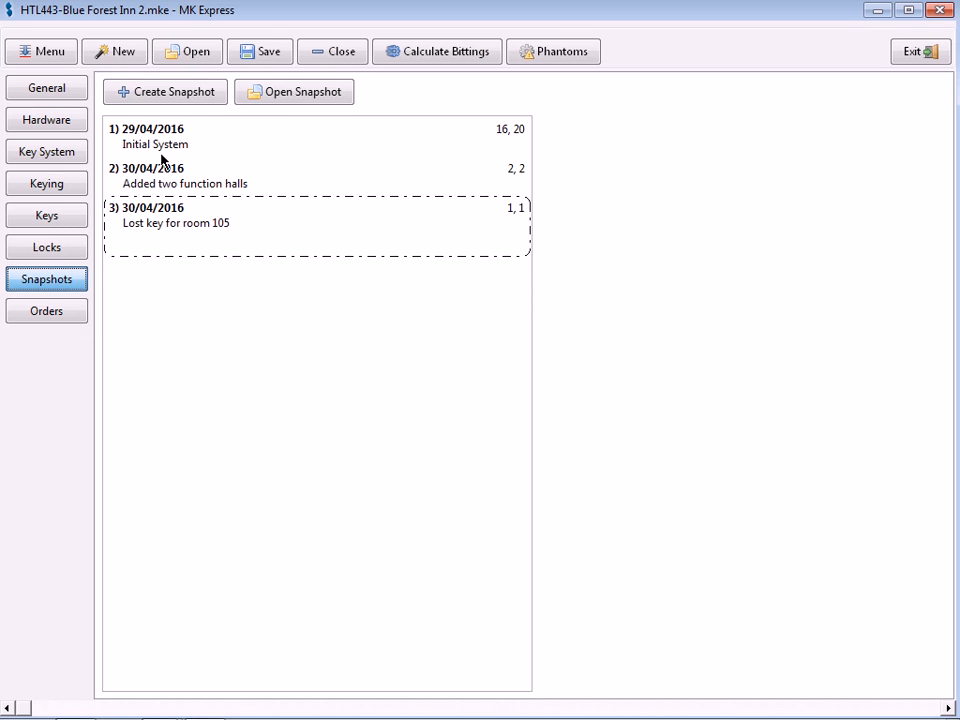
click(195, 97)
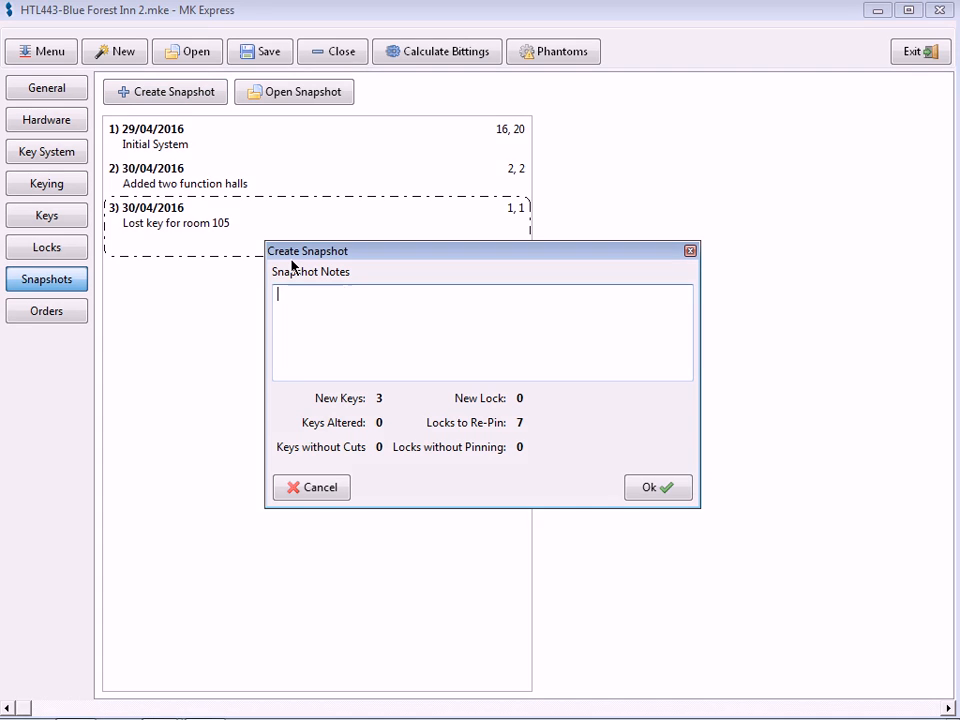
text(Lost Cook's Key)
click(666, 488)
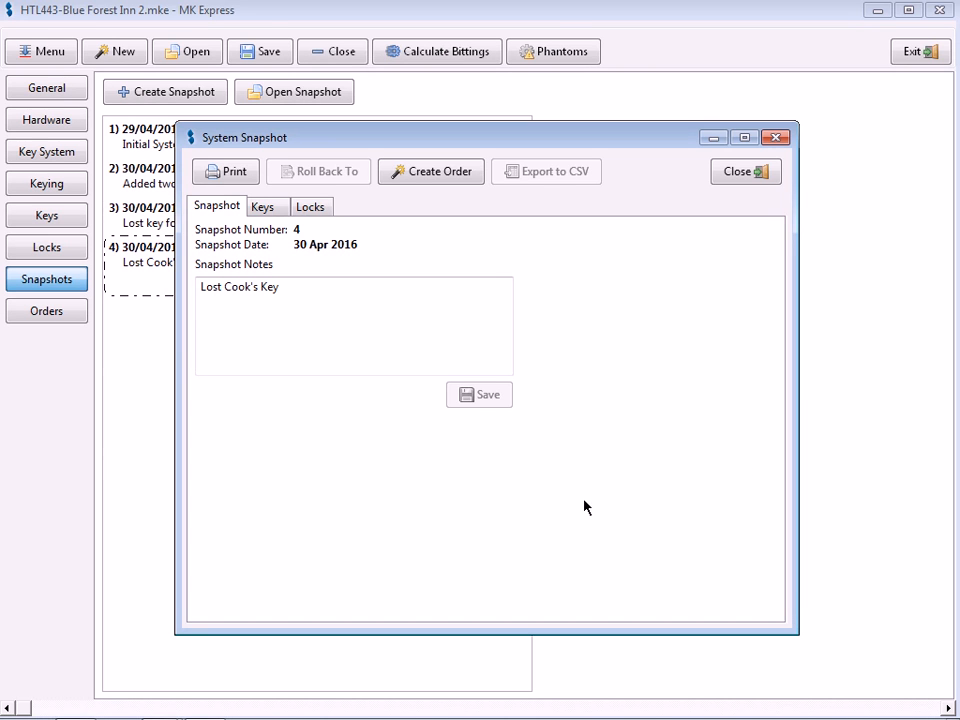
click(274, 208)
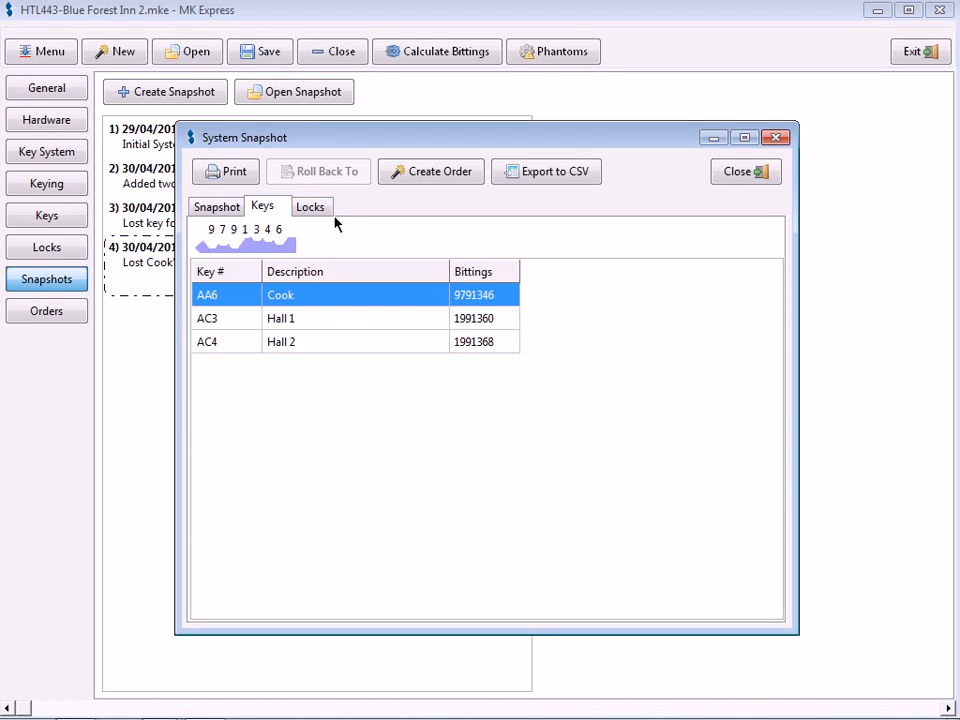
click(323, 209)
scroll(392, 284, down, 6)
scroll(412, 300, up, 6)
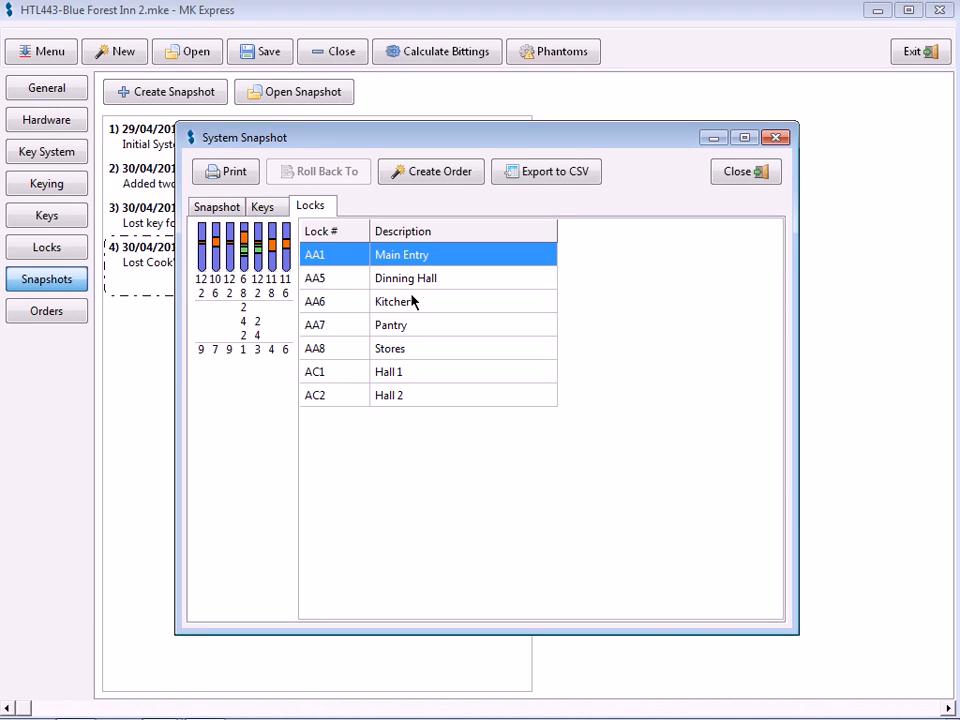